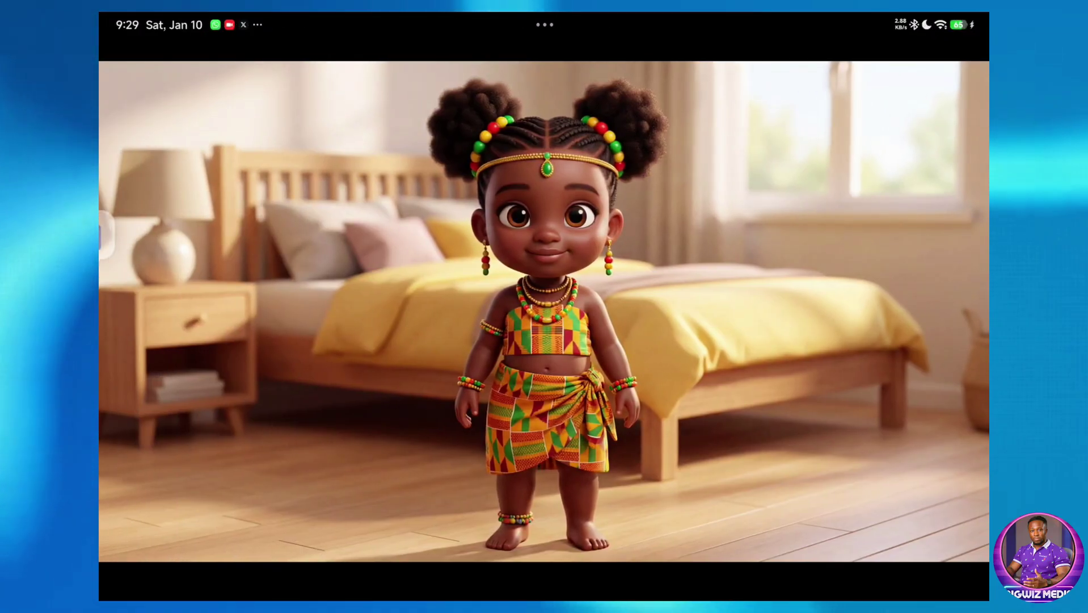
- Read through the PROMPT ONE and PROMPT TWO notes in Docs, then tuck the window away
{"action": "left_click_drag", "start_coordinate": [544, 595], "coordinate": [544, 383]}
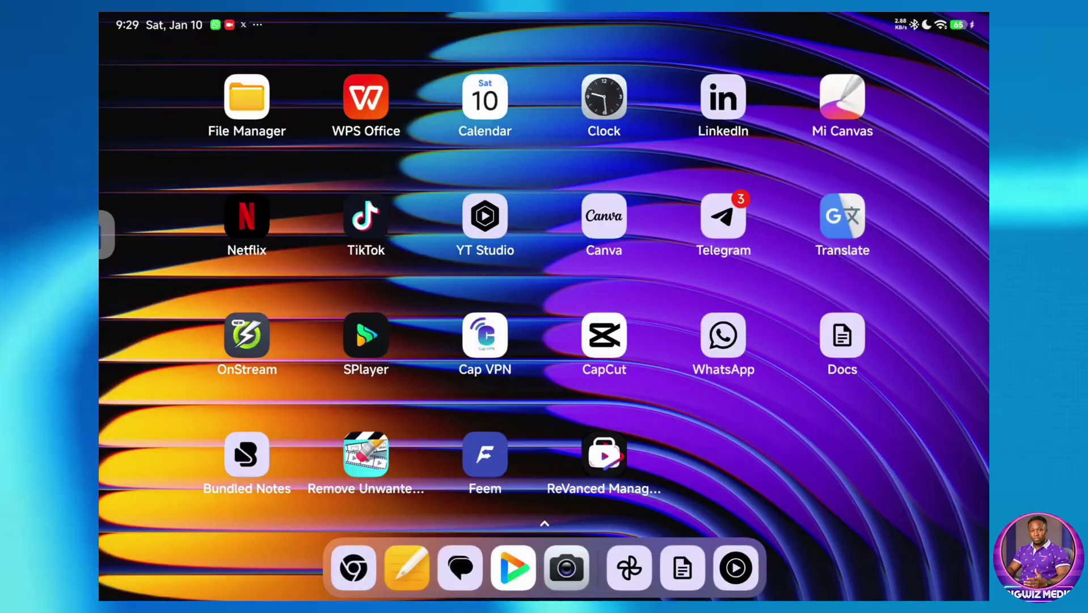
{"action": "left_click", "coordinate": [106, 233]}
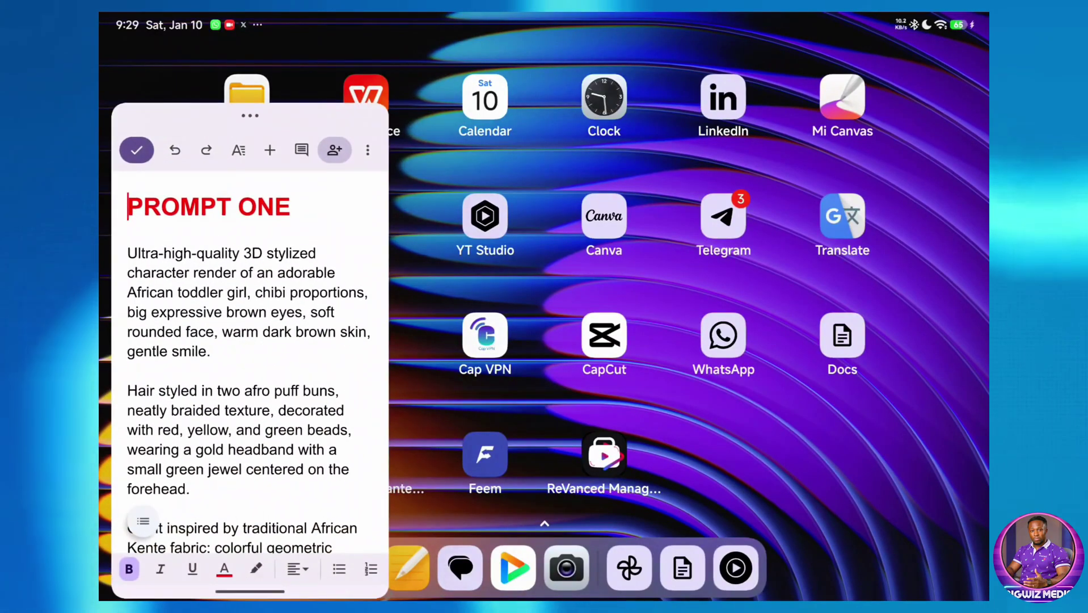
{"action": "scroll", "coordinate": [251, 357], "scroll_direction": "down", "scroll_amount": 5}
{"action": "scroll", "coordinate": [250, 357], "scroll_direction": "down", "scroll_amount": 3}
{"action": "scroll", "coordinate": [251, 358], "scroll_direction": "down", "scroll_amount": 5}
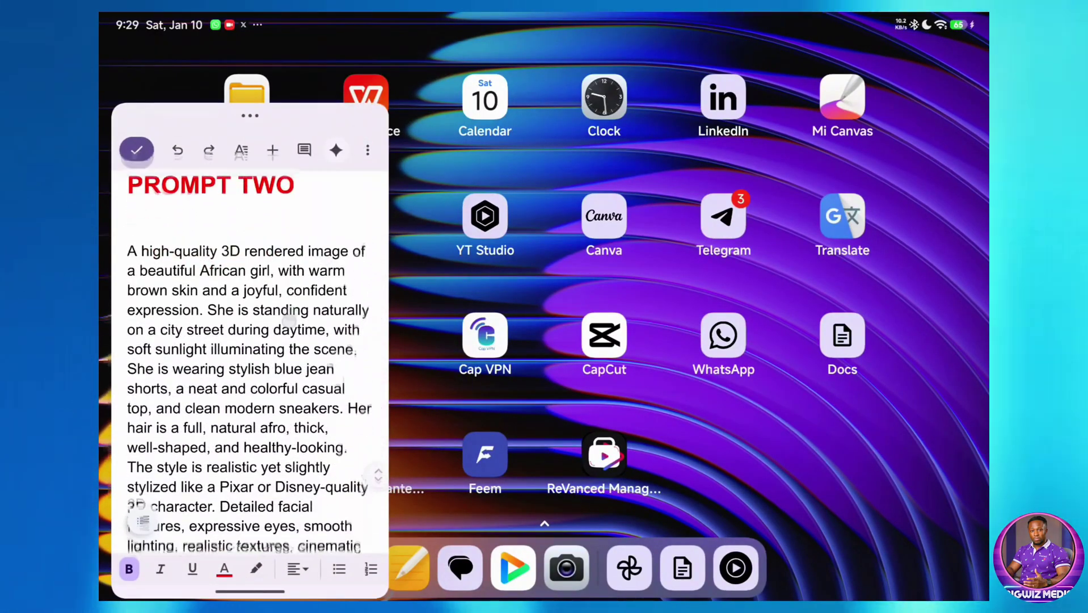
{"action": "scroll", "coordinate": [250, 358], "scroll_direction": "up", "scroll_amount": 5}
{"action": "scroll", "coordinate": [251, 357], "scroll_direction": "up", "scroll_amount": 5}
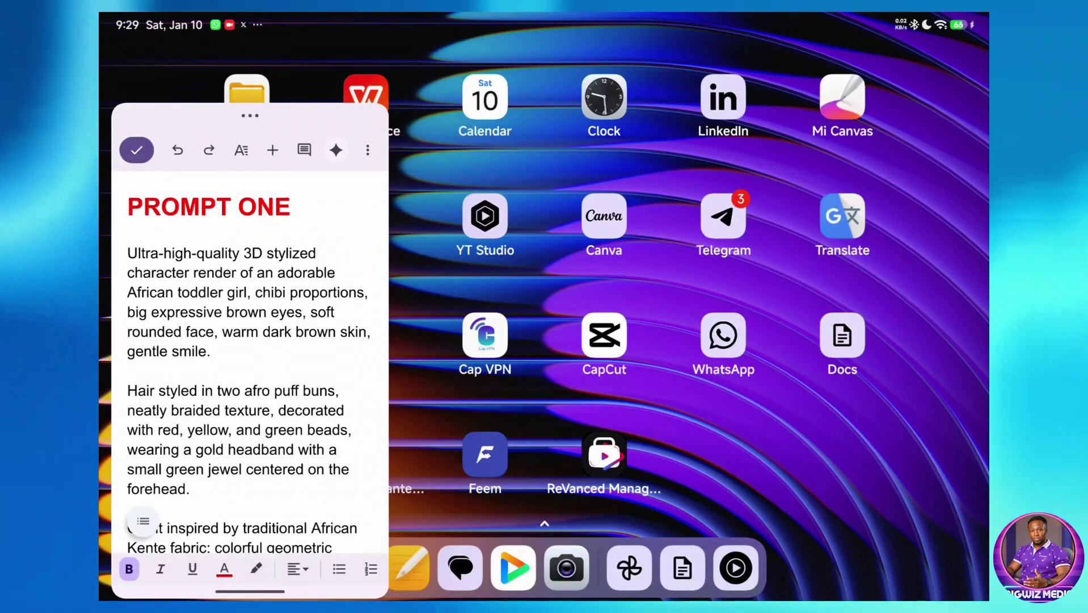
{"action": "left_click_drag", "start_coordinate": [250, 115], "coordinate": [102, 273]}
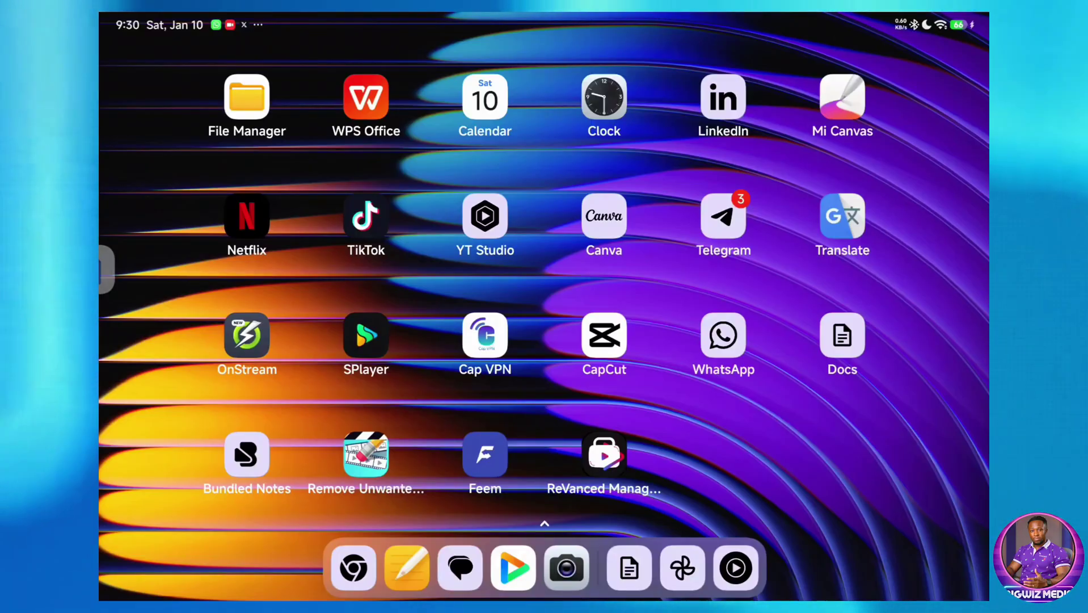
- Screenshot the kente-dress Eiffel Tower baby video from the 'dancing baby ai' search
{"action": "left_click", "coordinate": [366, 217]}
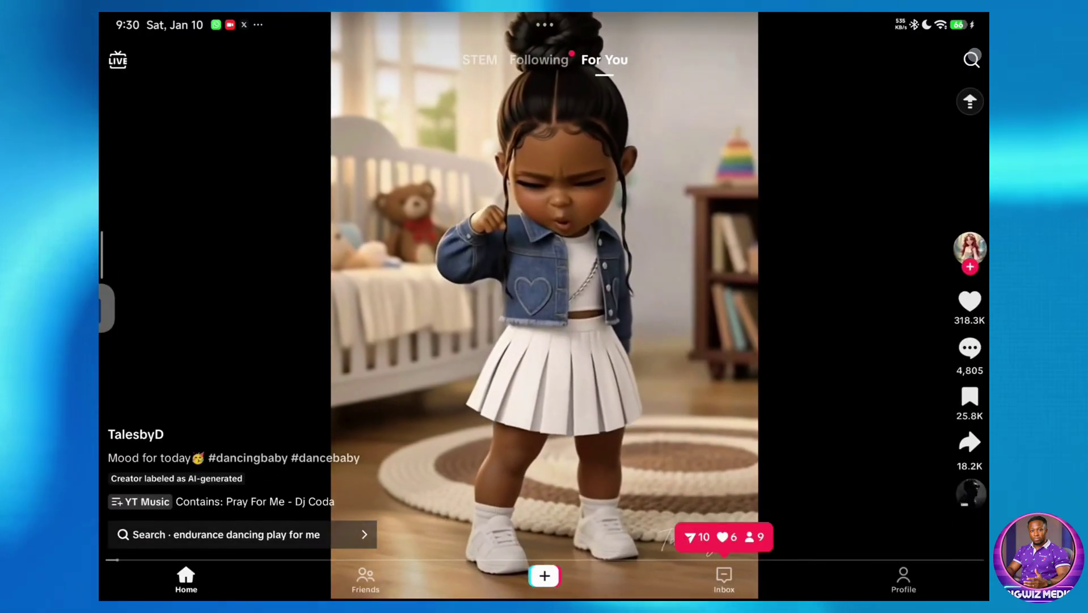
{"action": "left_click", "coordinate": [969, 58]}
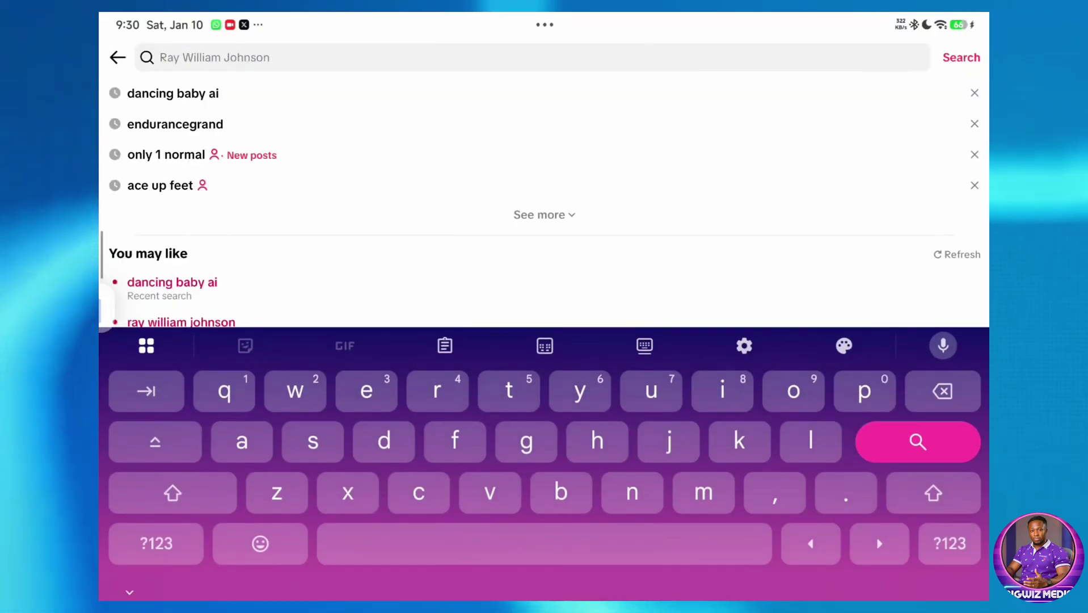
{"action": "left_click", "coordinate": [194, 93]}
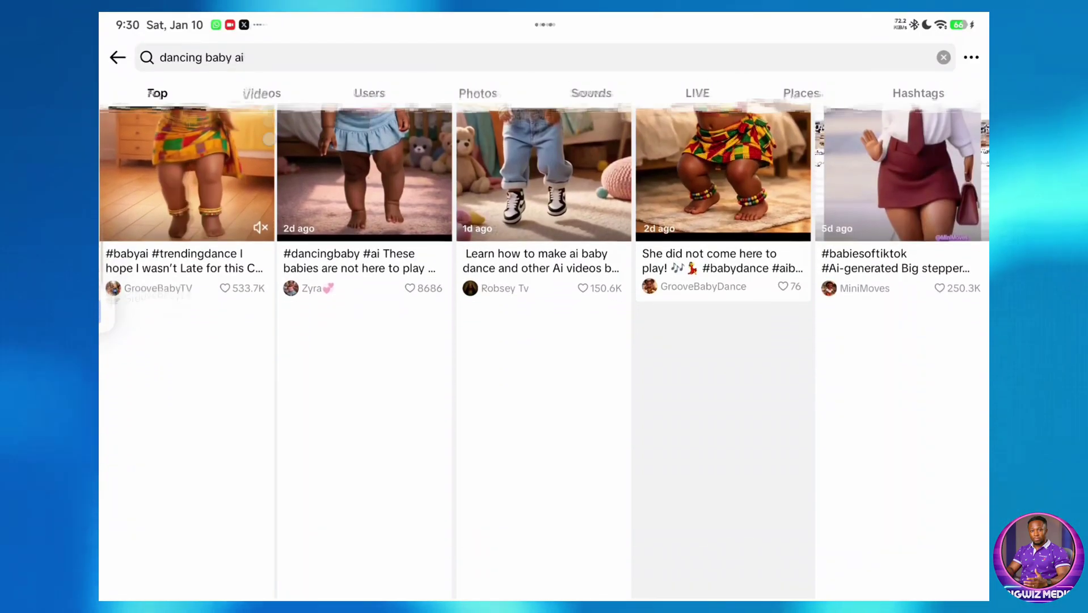
{"action": "scroll", "coordinate": [544, 340], "scroll_direction": "down", "scroll_amount": 10}
{"action": "left_click", "coordinate": [365, 323]}
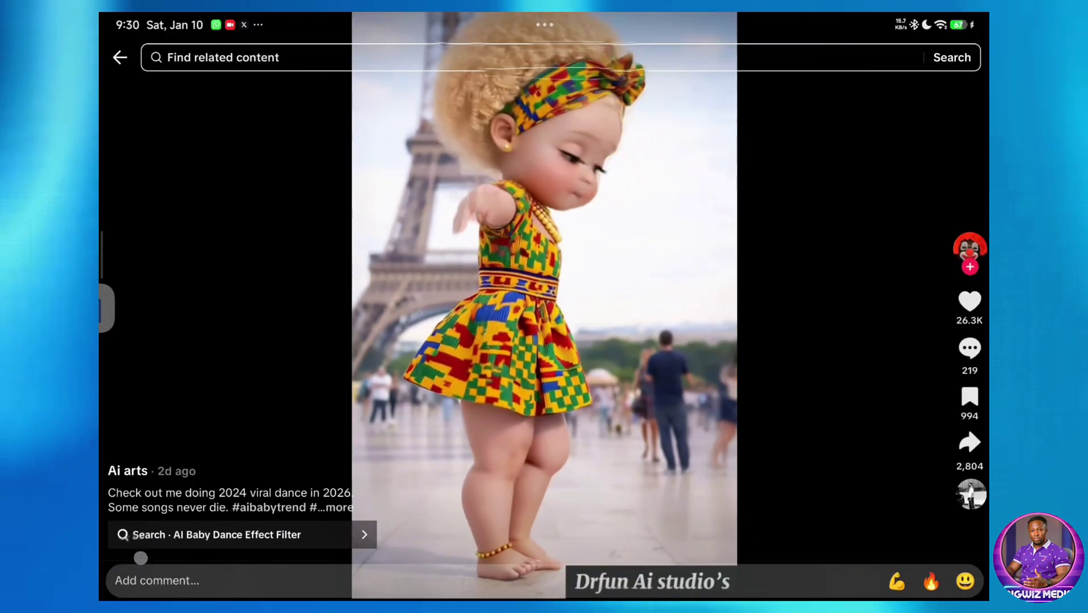
{"action": "key", "text": "Print"}
{"action": "left_click", "coordinate": [243, 382]}
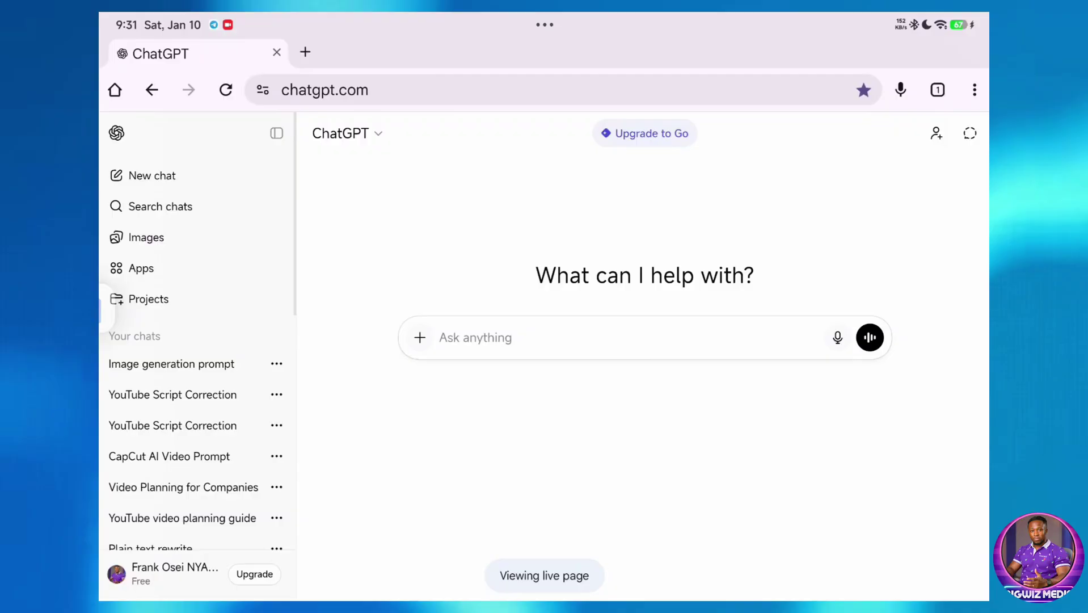
- Upload the TikTok screenshot to ChatGPT and request a prompt recreating that exact image
{"action": "left_click", "coordinate": [419, 337]}
{"action": "left_click", "coordinate": [479, 374]}
{"action": "left_click", "coordinate": [544, 119]}
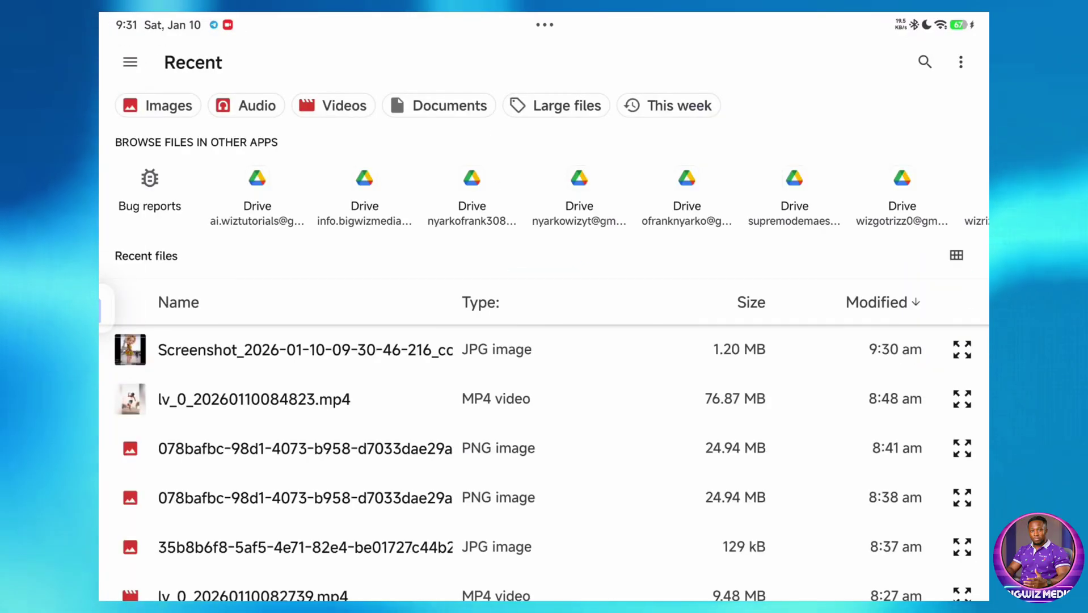
{"action": "left_click", "coordinate": [305, 349]}
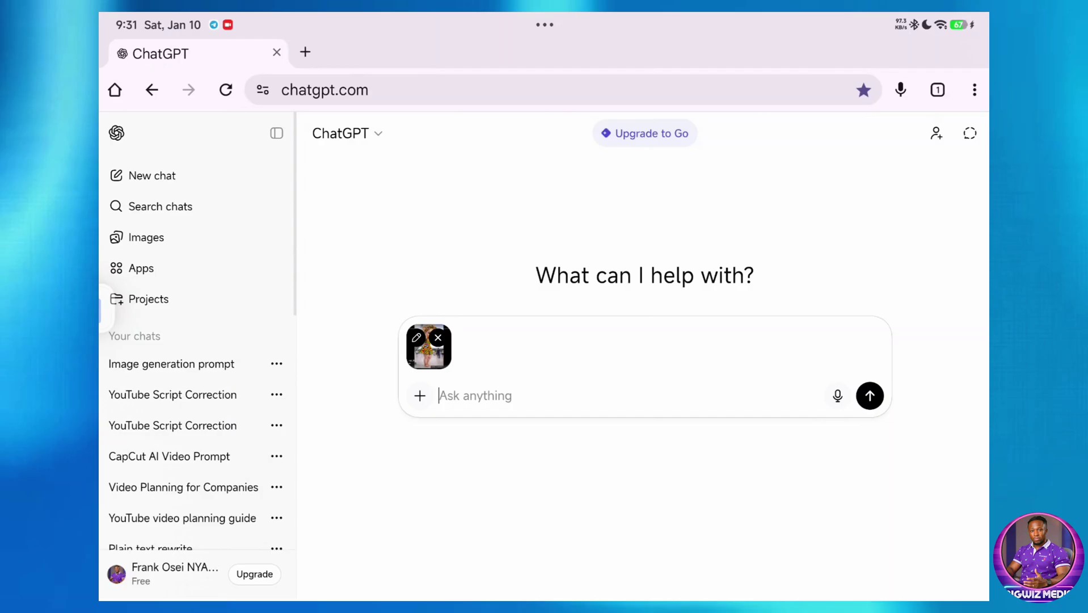
{"action": "left_click", "coordinate": [476, 395]}
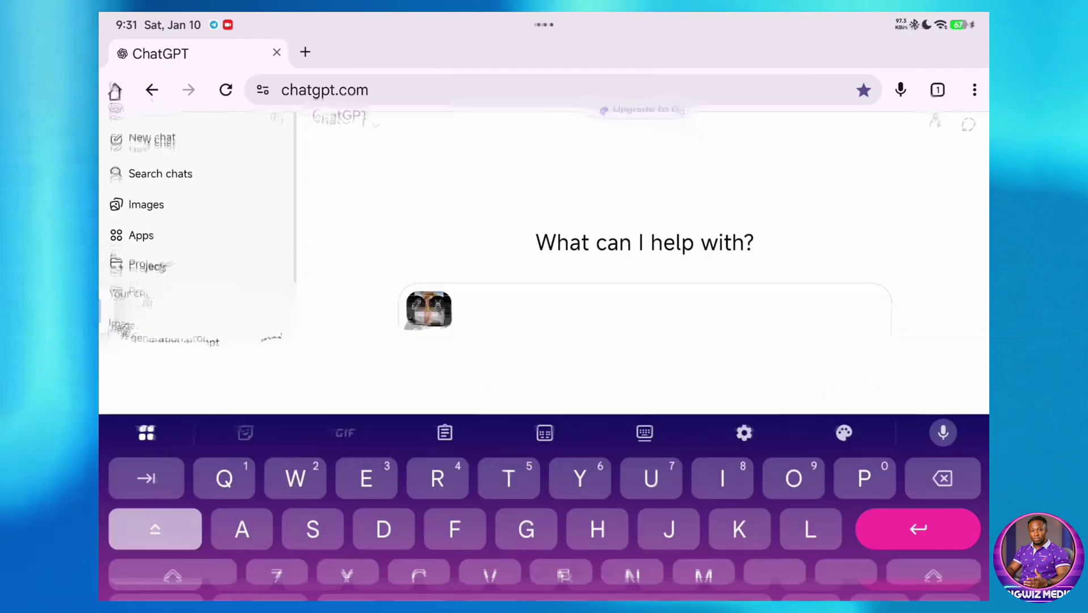
{"action": "type", "text": "Give me a prompt to "}
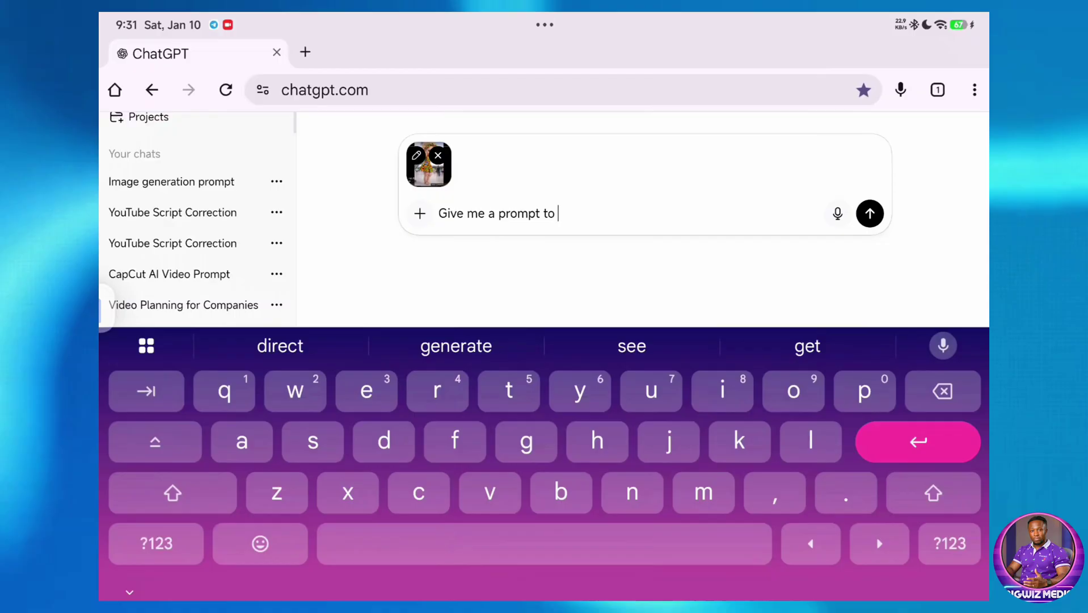
{"action": "type", "text": "generate exact same image"}
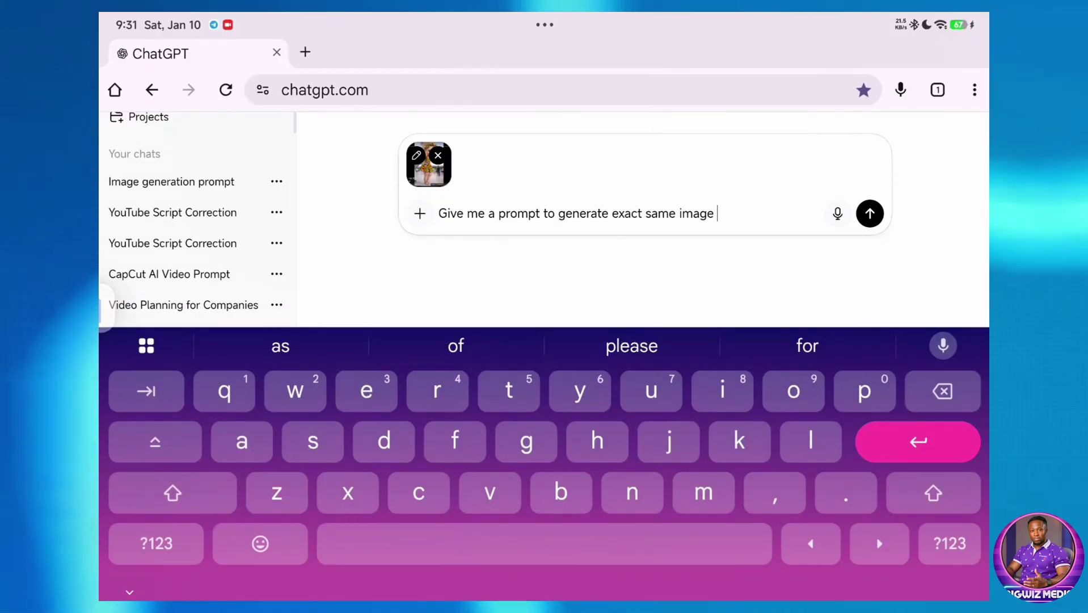
{"action": "type", "text": "in the scr"}
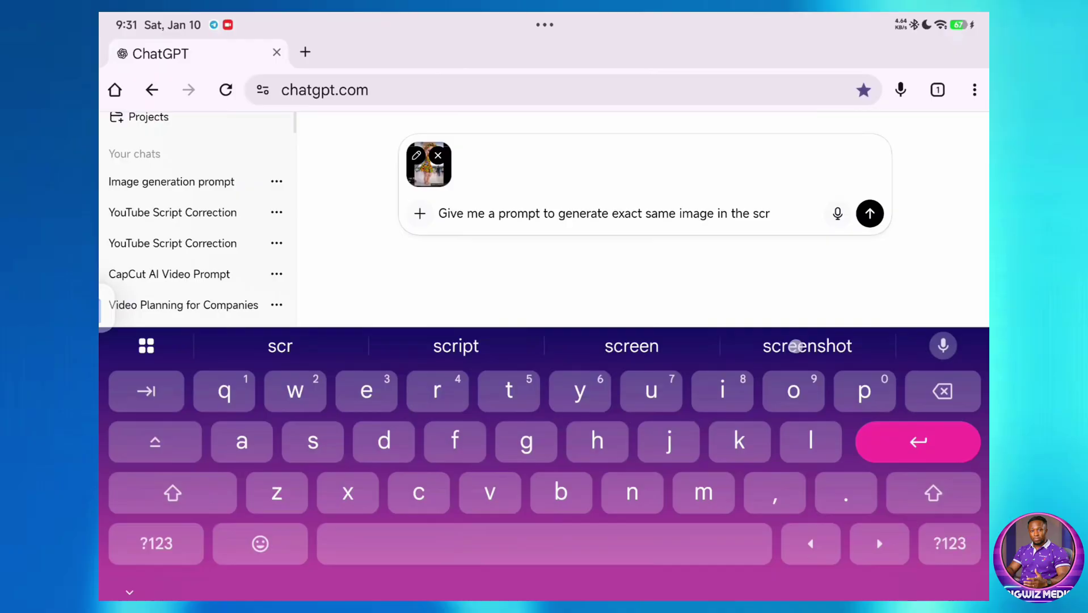
{"action": "type", "text": "eenshot"}
{"action": "key", "text": "Return"}
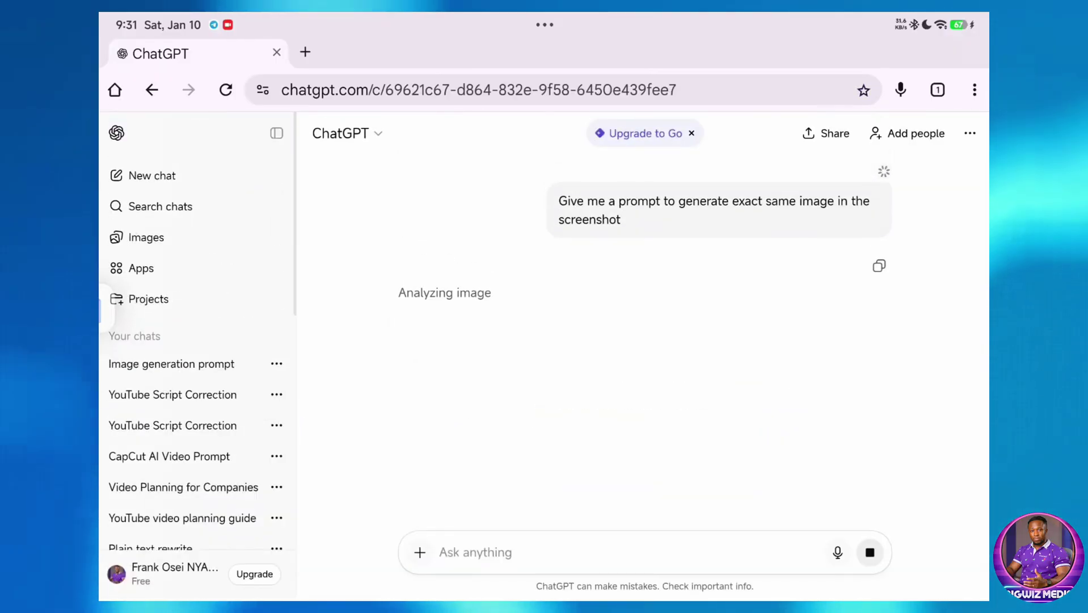
{"action": "scroll", "coordinate": [644, 340], "scroll_direction": "down", "scroll_amount": 5}
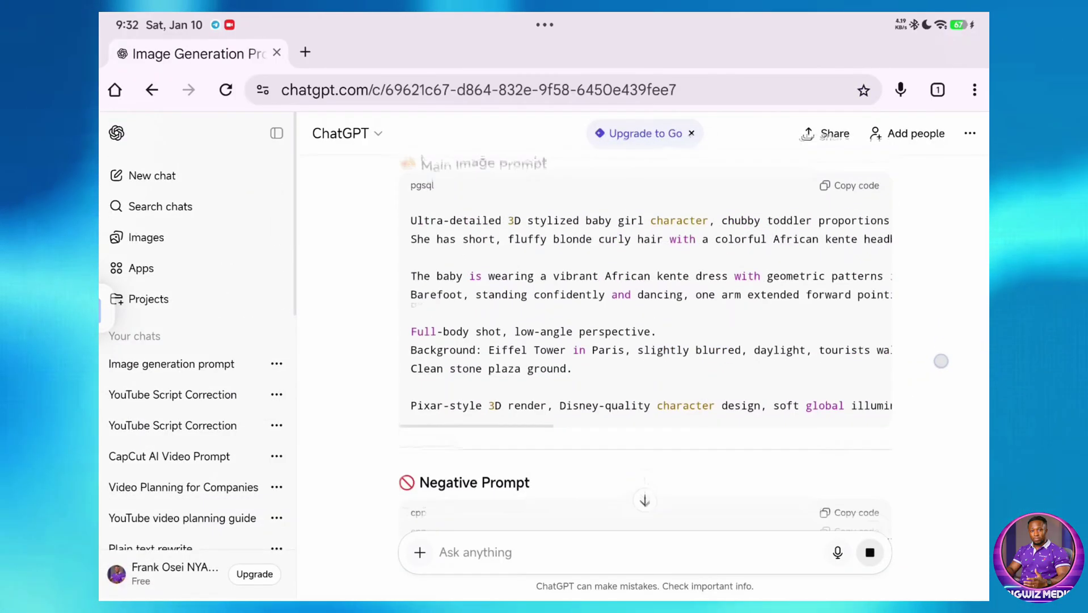
{"action": "scroll", "coordinate": [645, 357], "scroll_direction": "right", "scroll_amount": 5}
{"action": "scroll", "coordinate": [644, 358], "scroll_direction": "right", "scroll_amount": 5}
{"action": "scroll", "coordinate": [644, 357], "scroll_direction": "right", "scroll_amount": 5}
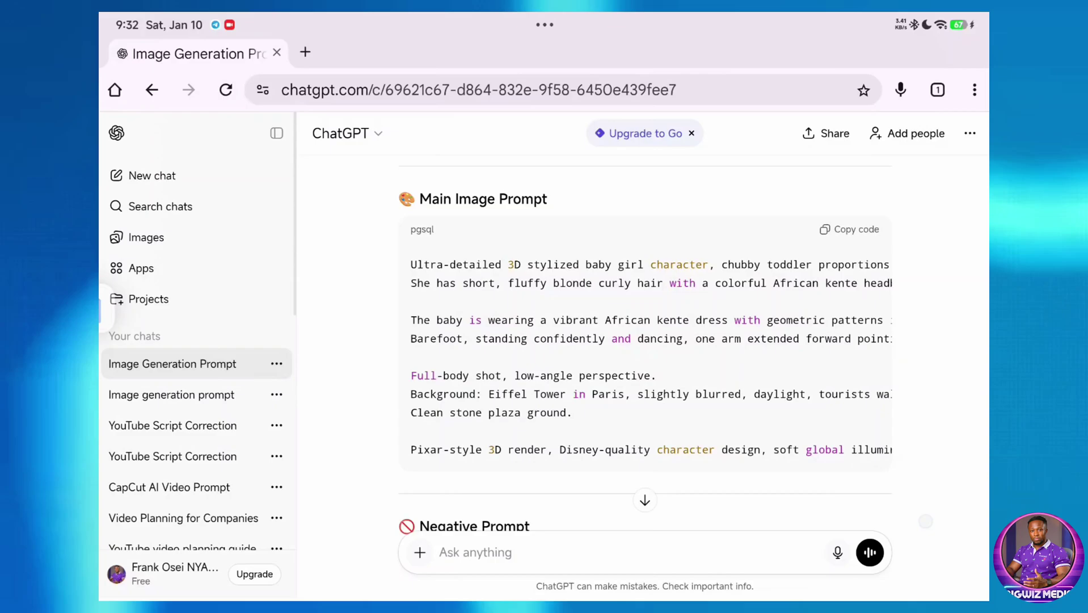
{"action": "left_click", "coordinate": [305, 52]}
{"action": "left_click", "coordinate": [377, 89]}
{"action": "type", "text": "goo"}
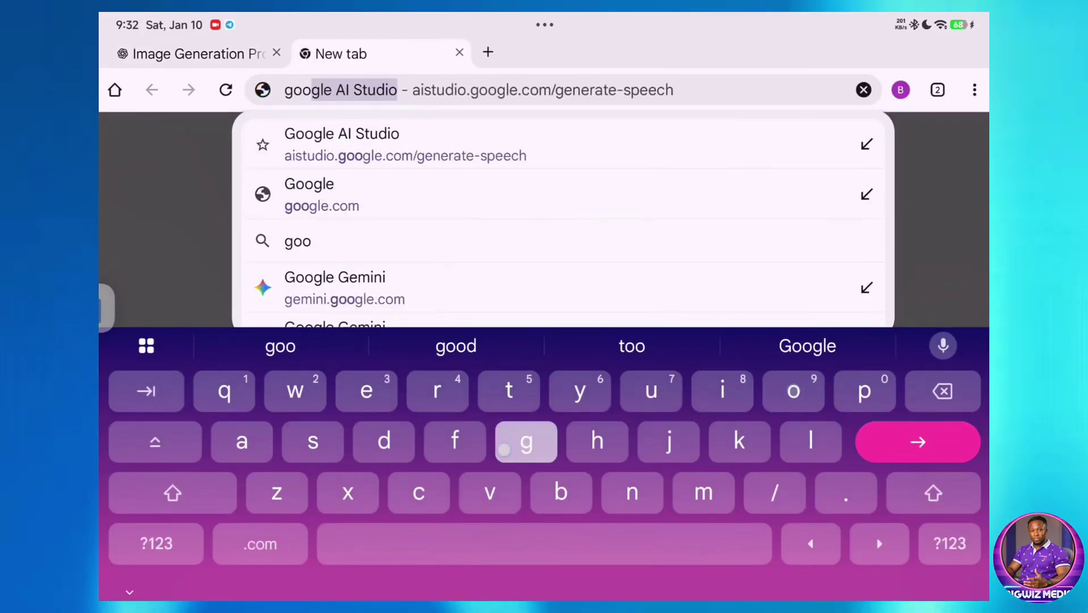
{"action": "type", "text": "gle whisk"}
- Generate images in Google Whisk from the pasted ChatGPT kente-dress baby prompt
{"action": "key", "text": "Return"}
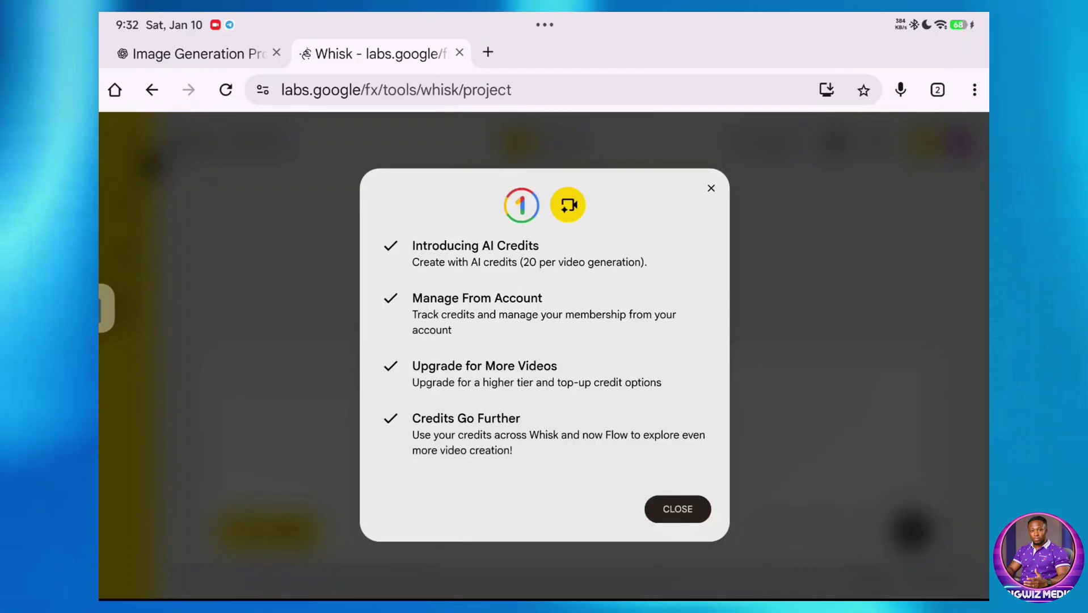
{"action": "left_click", "coordinate": [678, 508]}
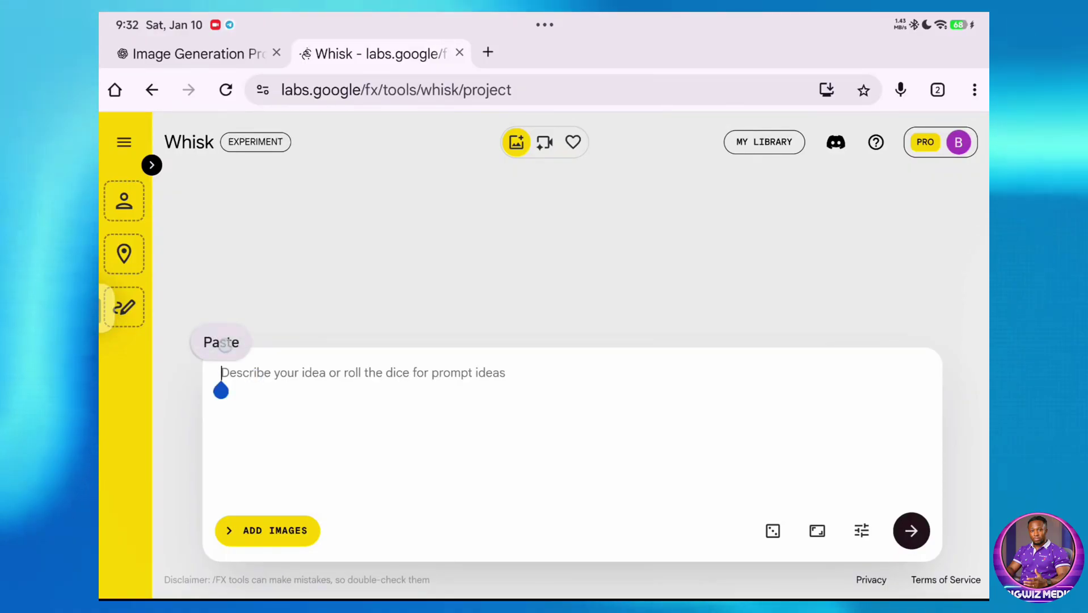
{"action": "left_click", "coordinate": [221, 342]}
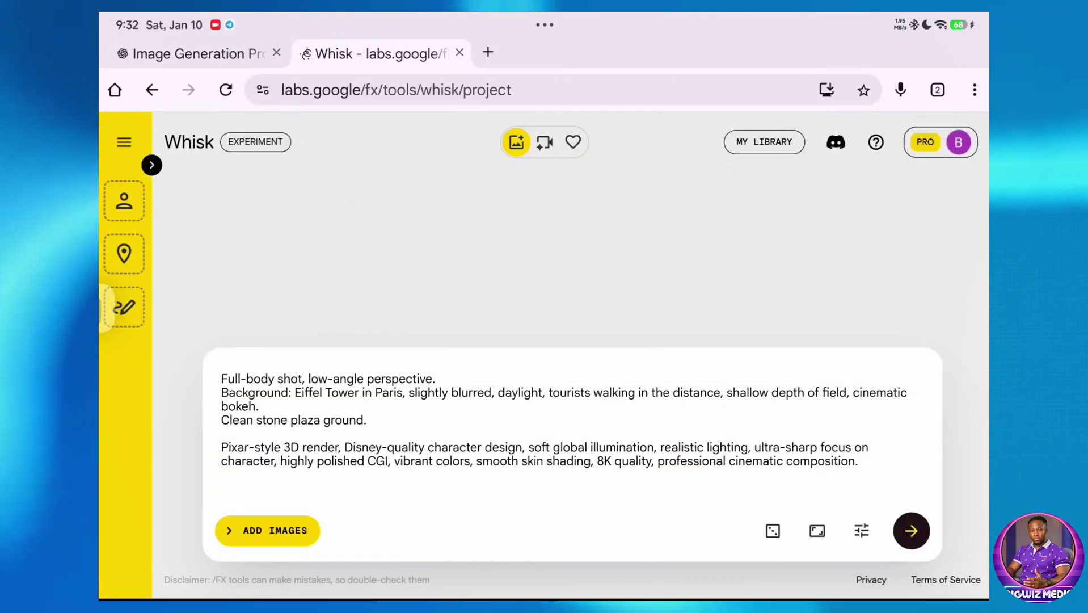
{"action": "left_click", "coordinate": [911, 529]}
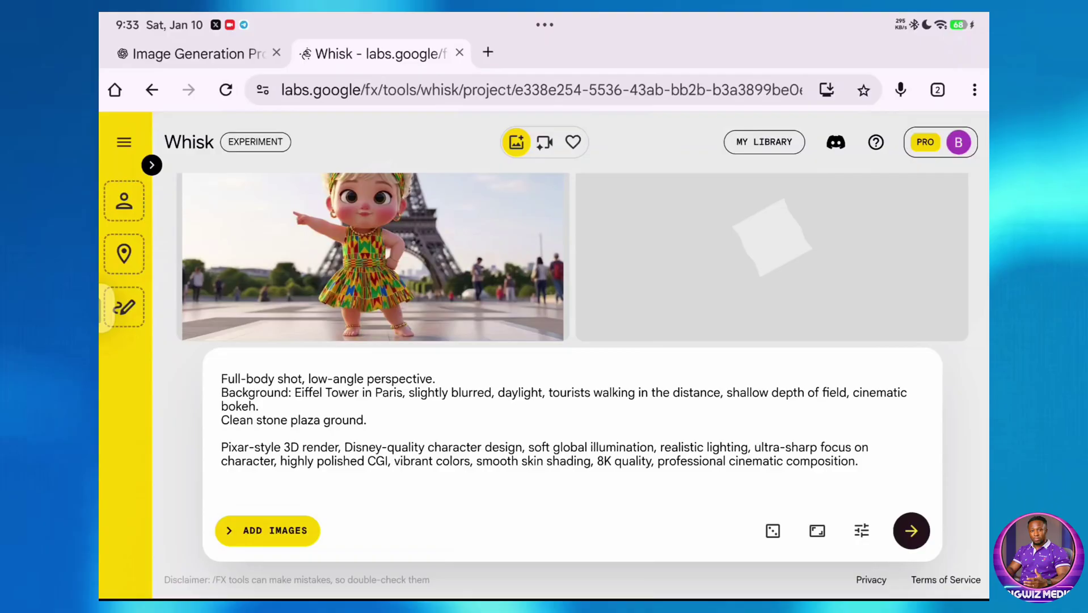
- Save the generated kente-outfit baby girl avatar image to the device
{"action": "left_click", "coordinate": [372, 255]}
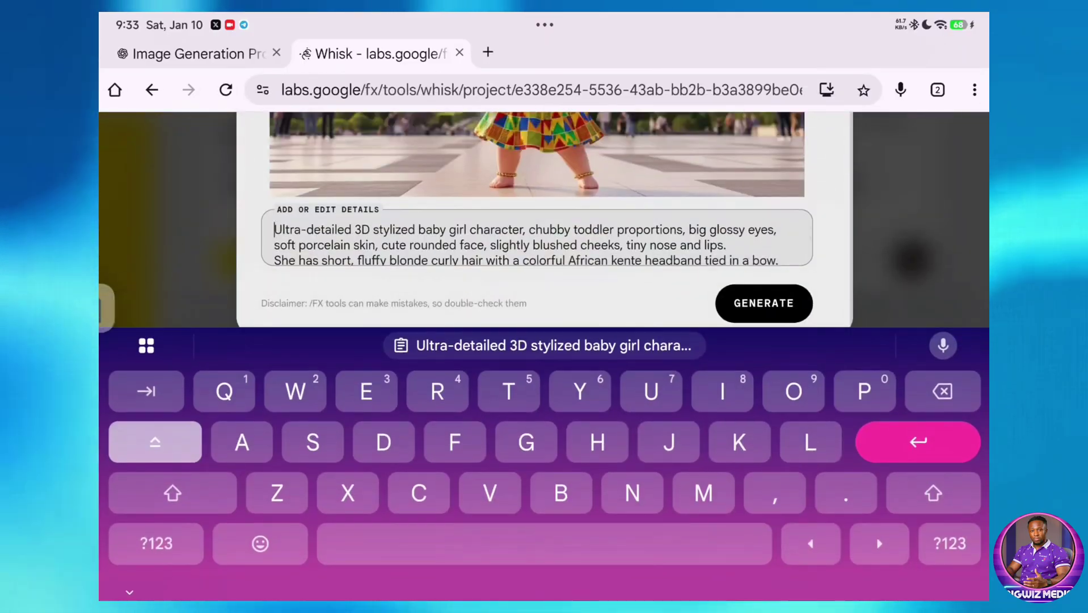
{"action": "key", "text": "Escape"}
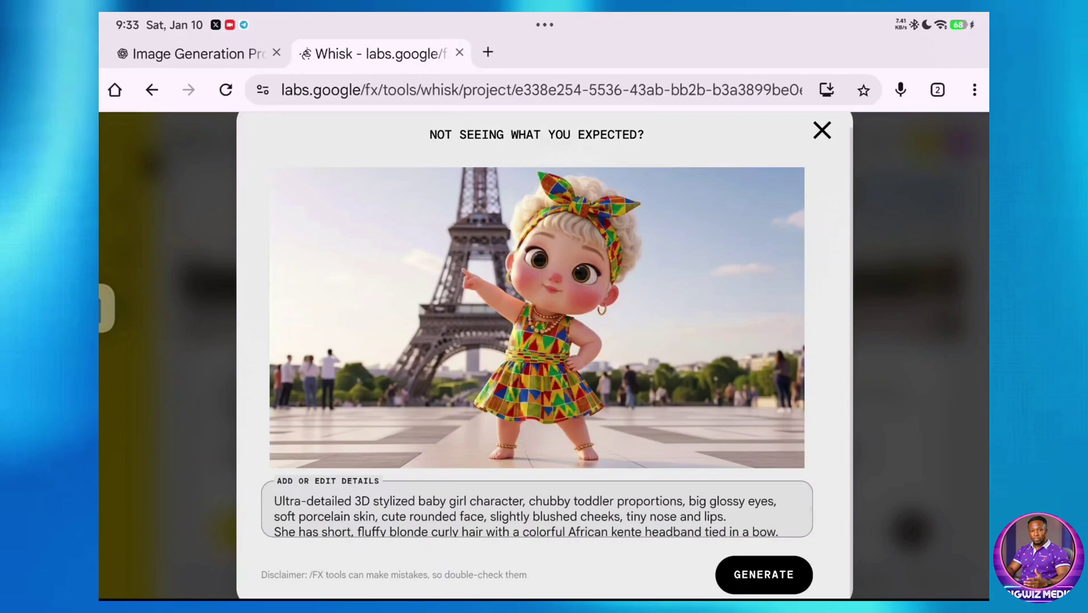
{"action": "right_click", "coordinate": [536, 315]}
{"action": "left_click", "coordinate": [479, 233]}
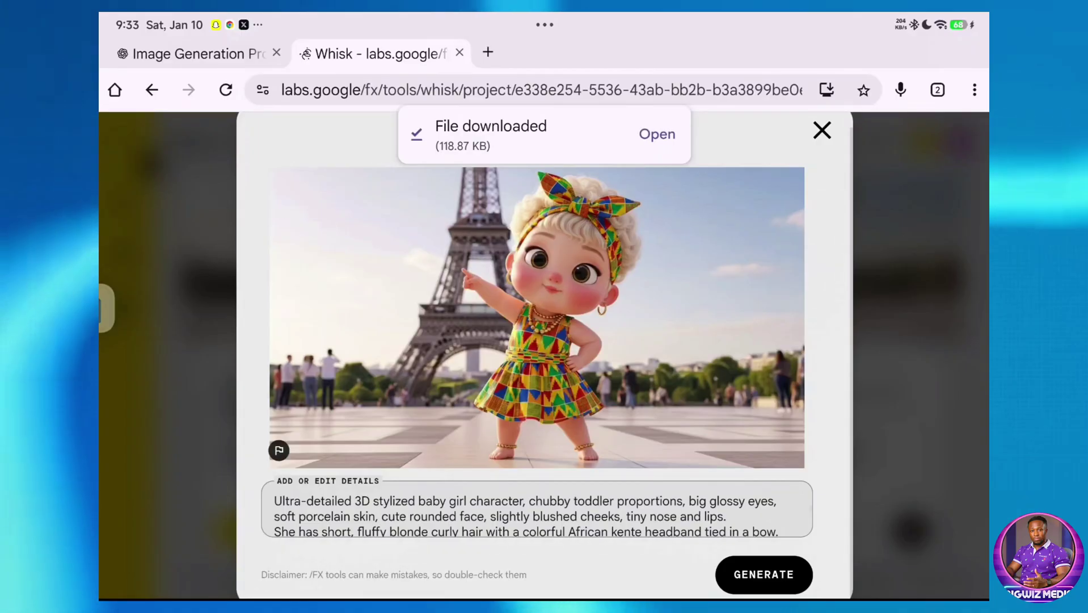
{"action": "left_click_drag", "start_coordinate": [544, 596], "coordinate": [544, 425]}
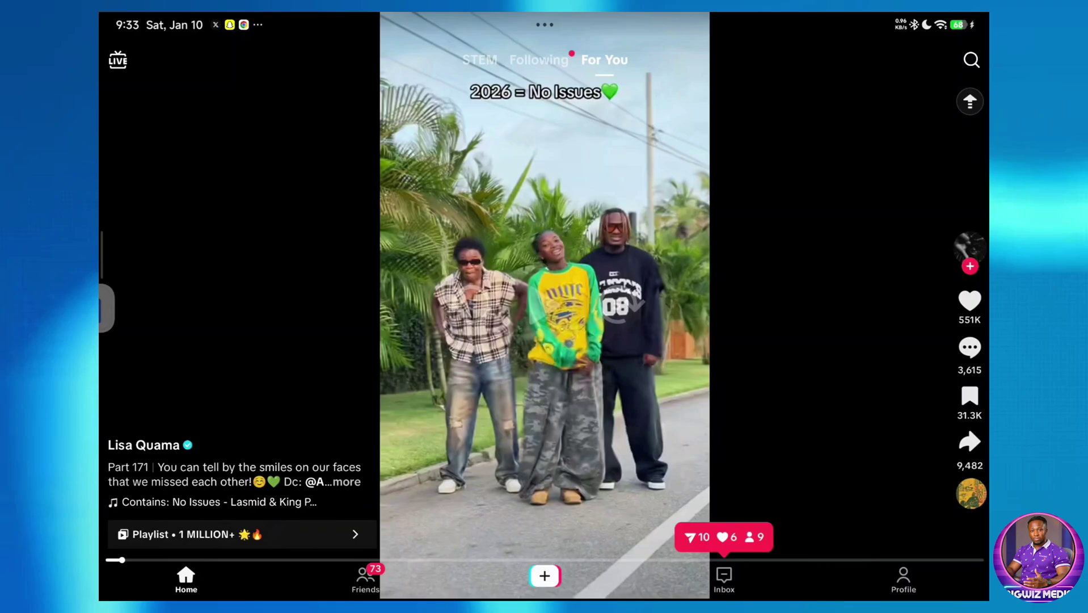
- Find the endurancegrand account on TikTok and browse its dance videos
{"action": "left_click", "coordinate": [972, 60]}
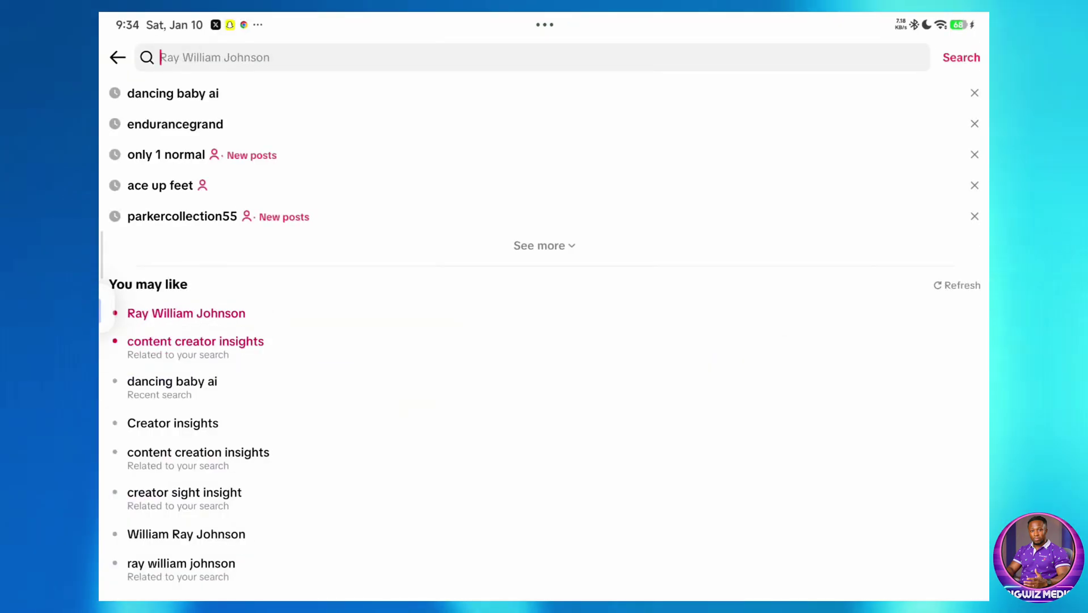
{"action": "left_click", "coordinate": [175, 123]}
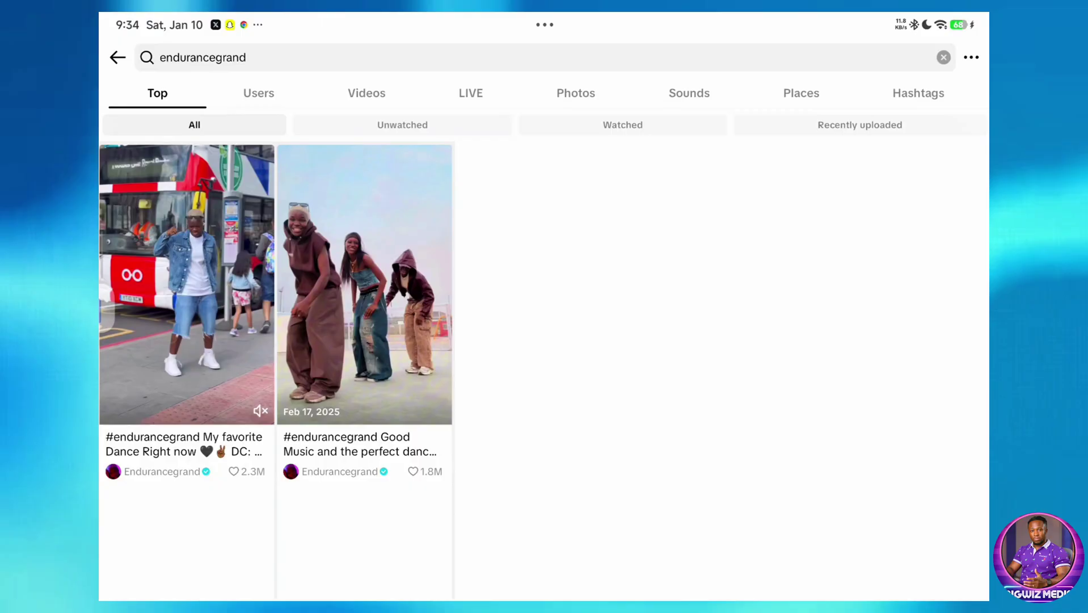
{"action": "left_click", "coordinate": [187, 255]}
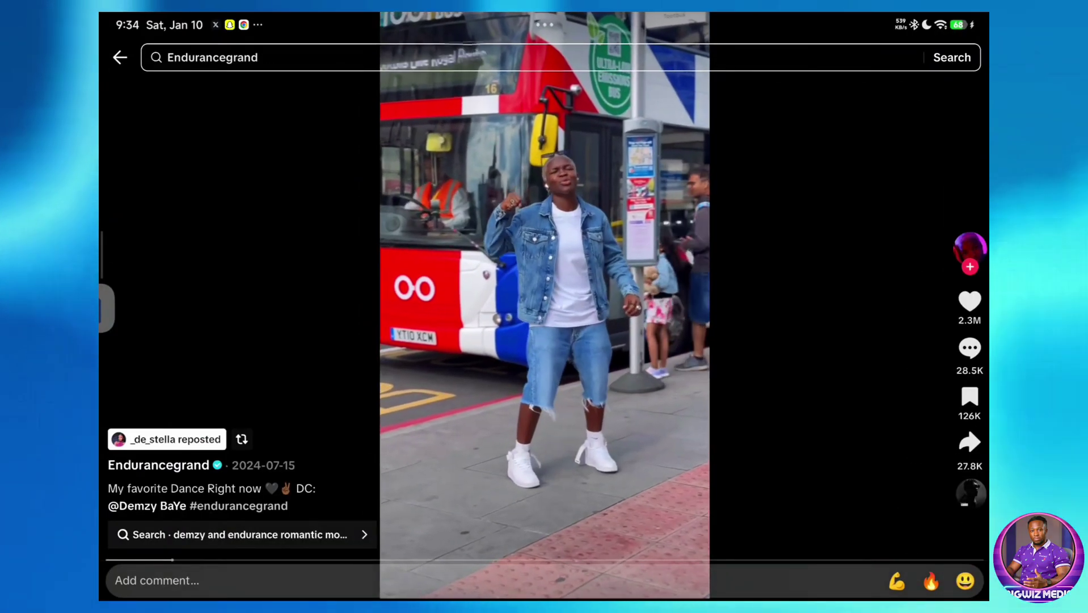
{"action": "left_click", "coordinate": [158, 465]}
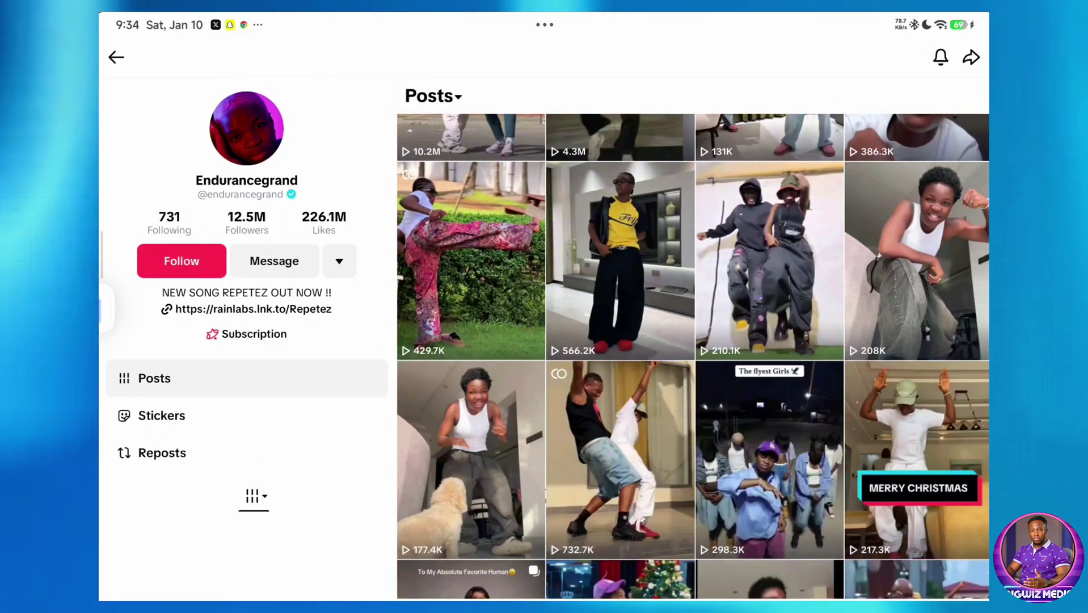
{"action": "scroll", "coordinate": [693, 355], "scroll_direction": "down", "scroll_amount": 5}
{"action": "scroll", "coordinate": [693, 356], "scroll_direction": "down", "scroll_amount": 3}
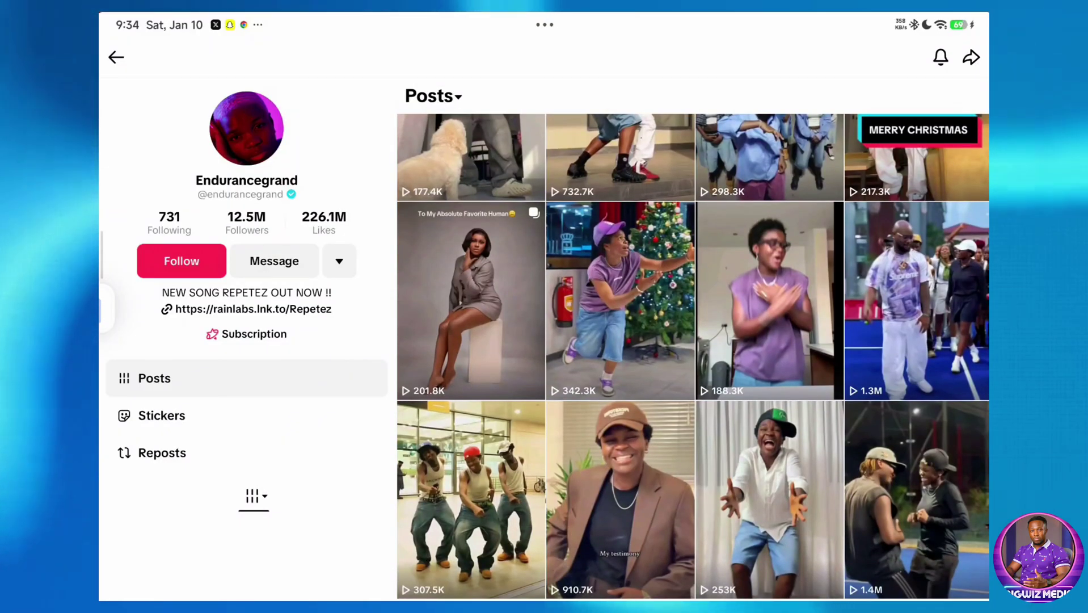
{"action": "left_click", "coordinate": [770, 301]}
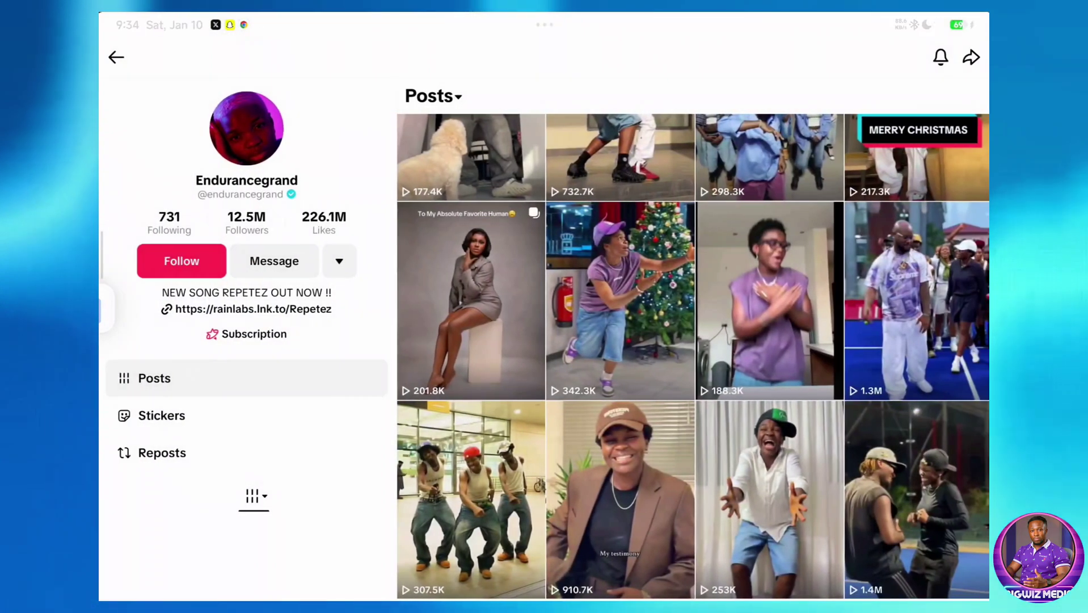
{"action": "scroll", "coordinate": [693, 357], "scroll_direction": "up", "scroll_amount": 2}
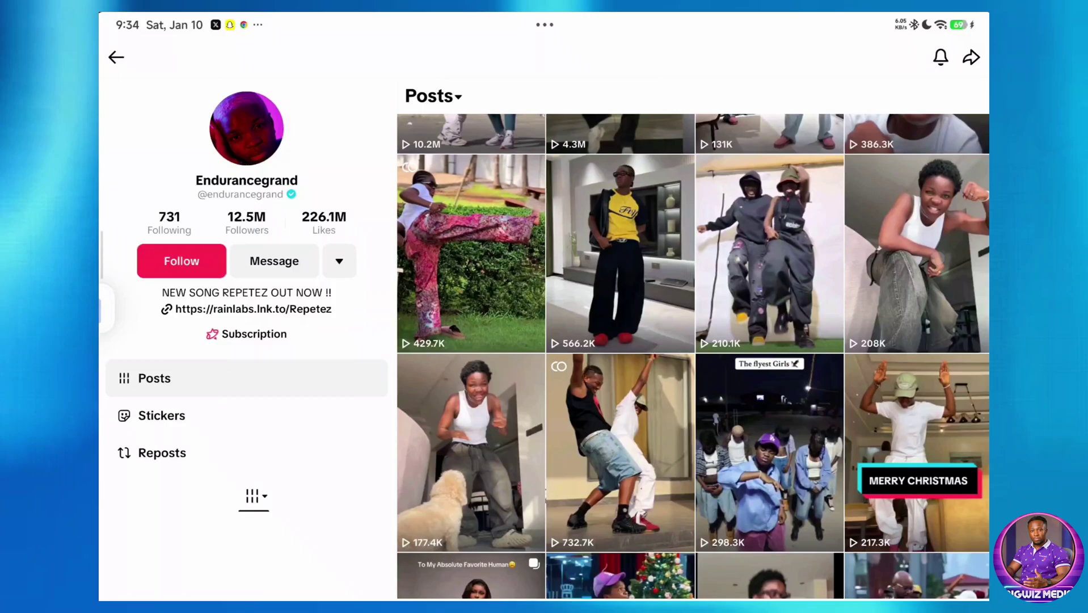
- Download endurancegrand's white-tank-top, baggy-jeans dance video to the device
{"action": "left_click", "coordinate": [916, 253]}
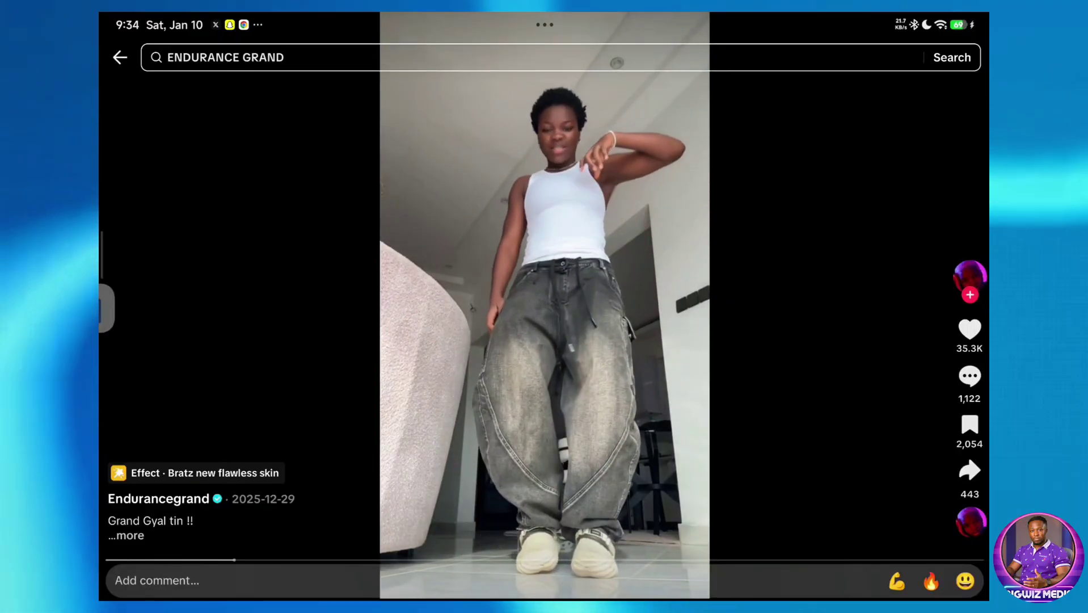
{"action": "left_click", "coordinate": [544, 306]}
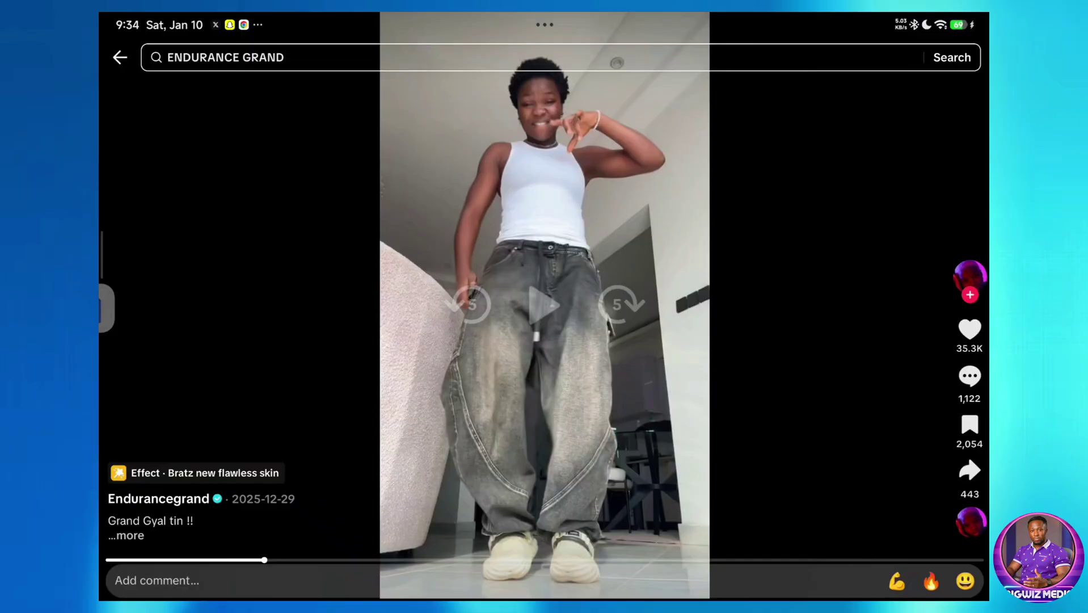
{"action": "left_click", "coordinate": [969, 470]}
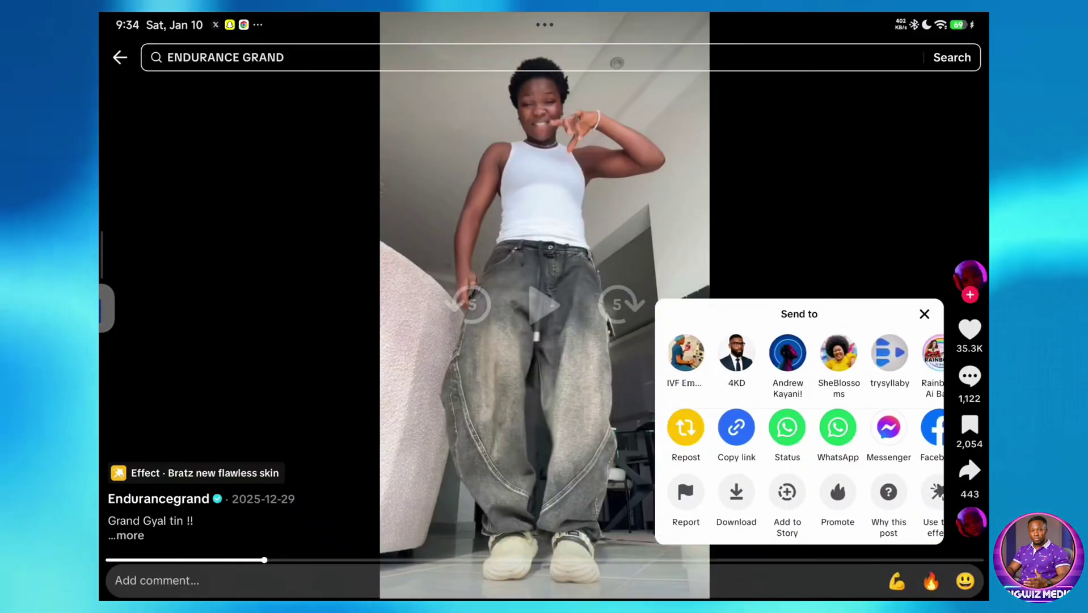
{"action": "left_click", "coordinate": [737, 498]}
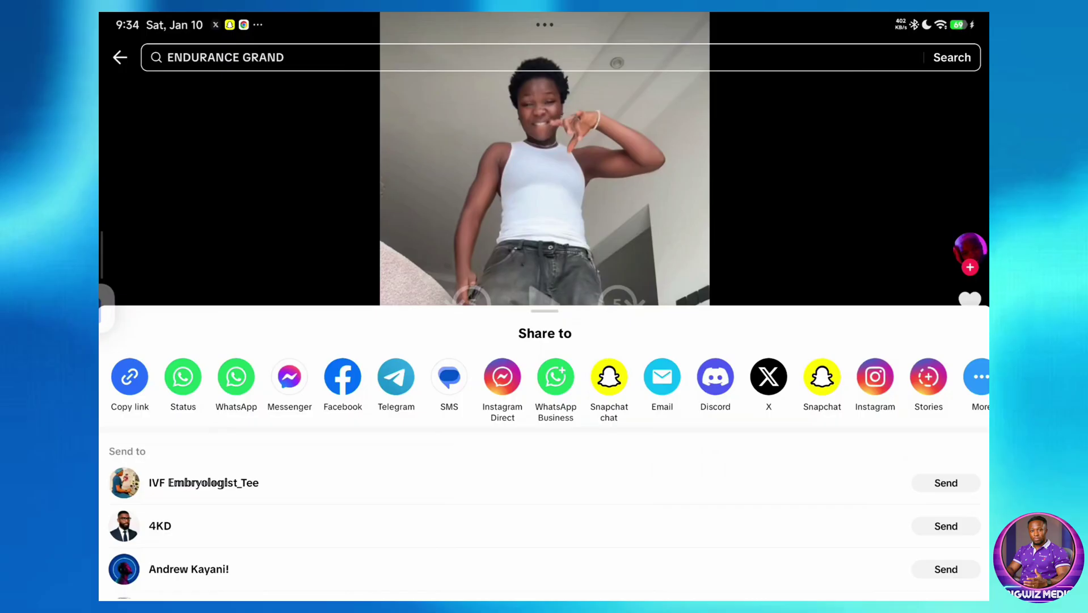
{"action": "key", "text": "Escape"}
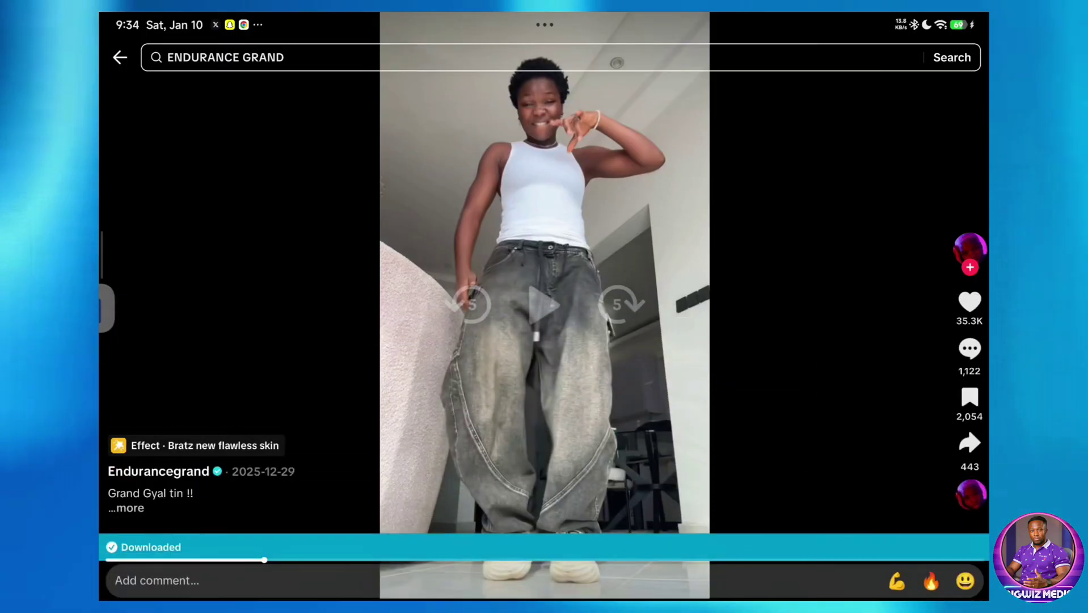
{"action": "key", "text": "super"}
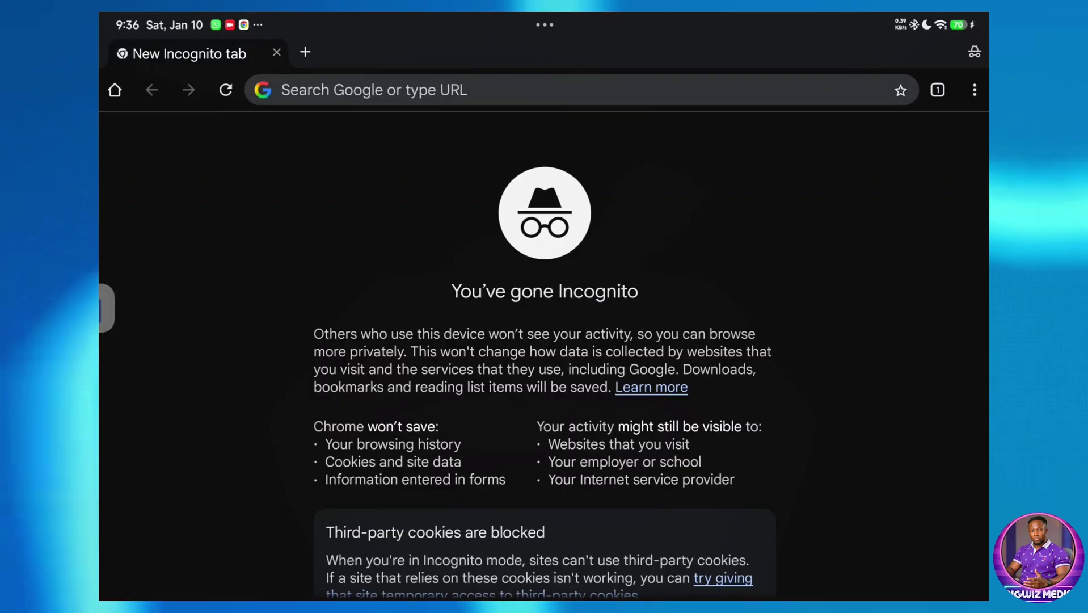
{"action": "type", "text": "h"}
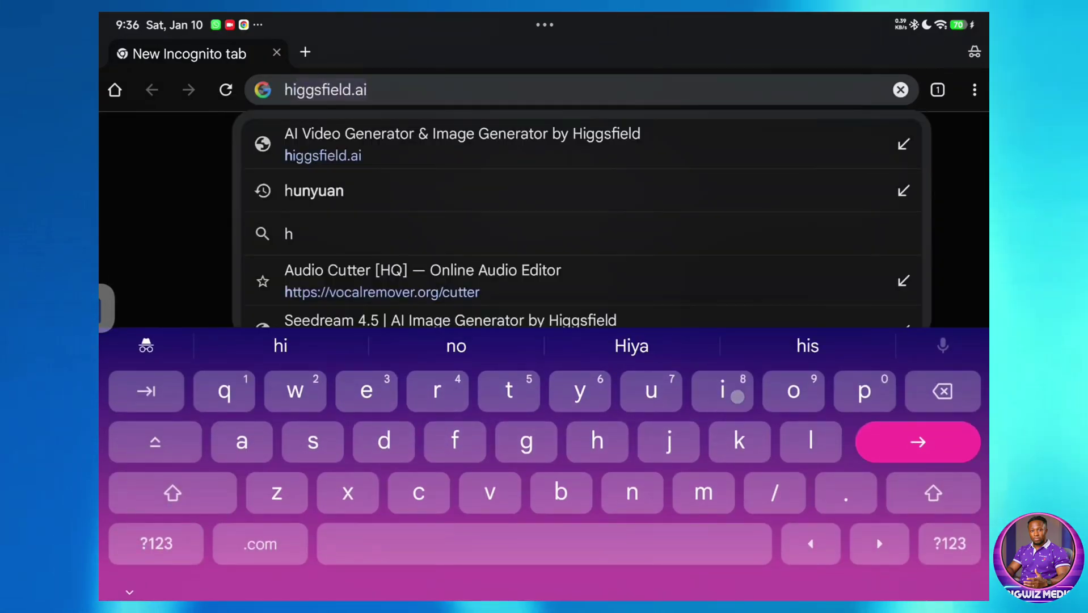
{"action": "type", "text": "igg"}
- Load higgsfield.ai from the address bar suggestion
{"action": "left_click", "coordinate": [337, 136]}
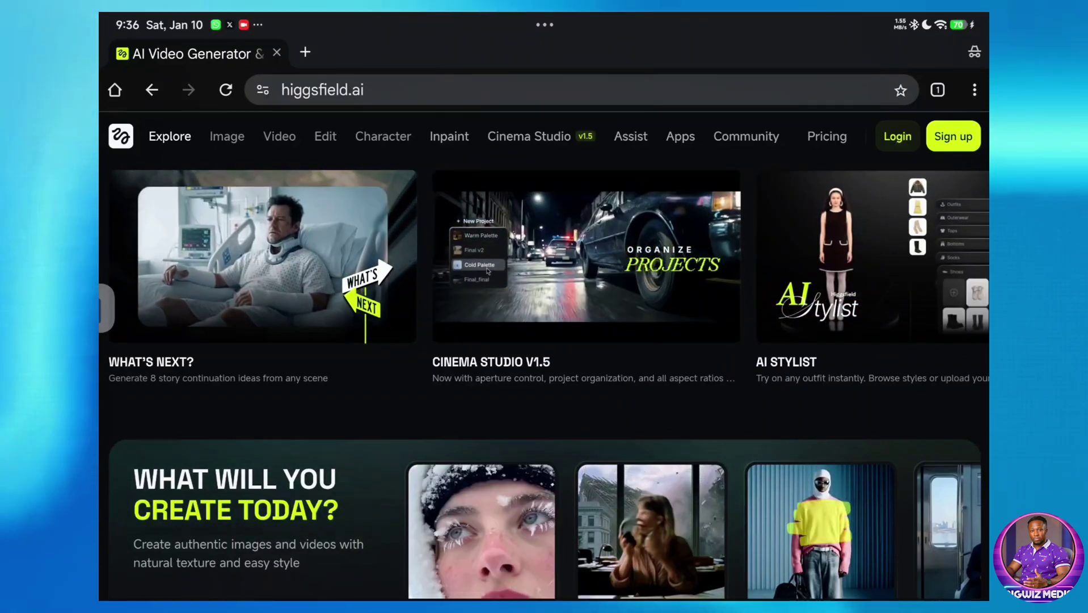
- Sign in to Higgsfield with Google and confirm the account in the profile menu
{"action": "left_click", "coordinate": [897, 136]}
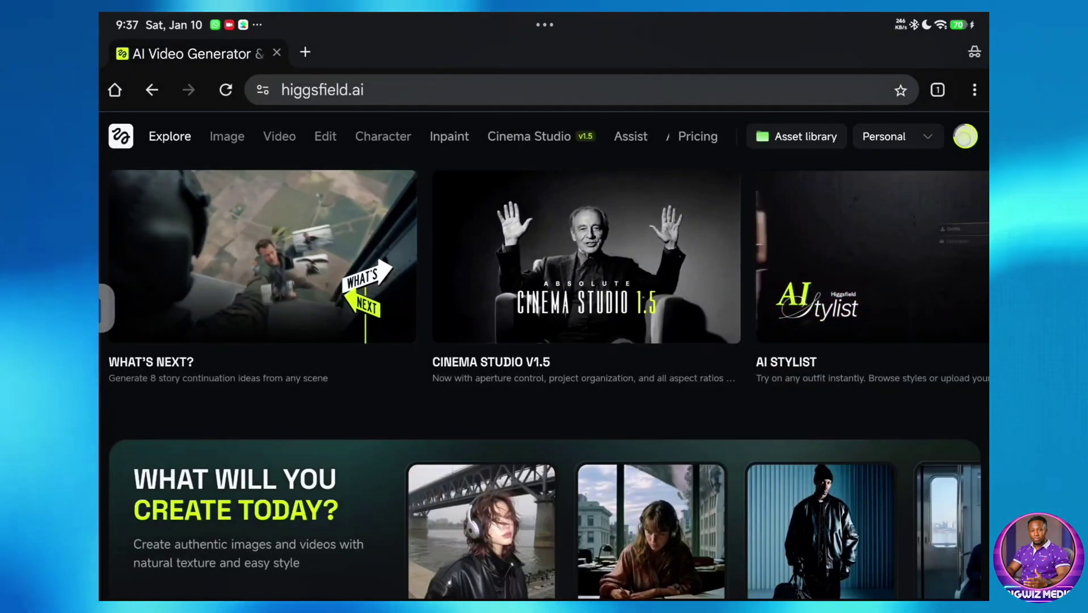
{"action": "left_click", "coordinate": [965, 136]}
{"action": "left_click", "coordinate": [965, 136]}
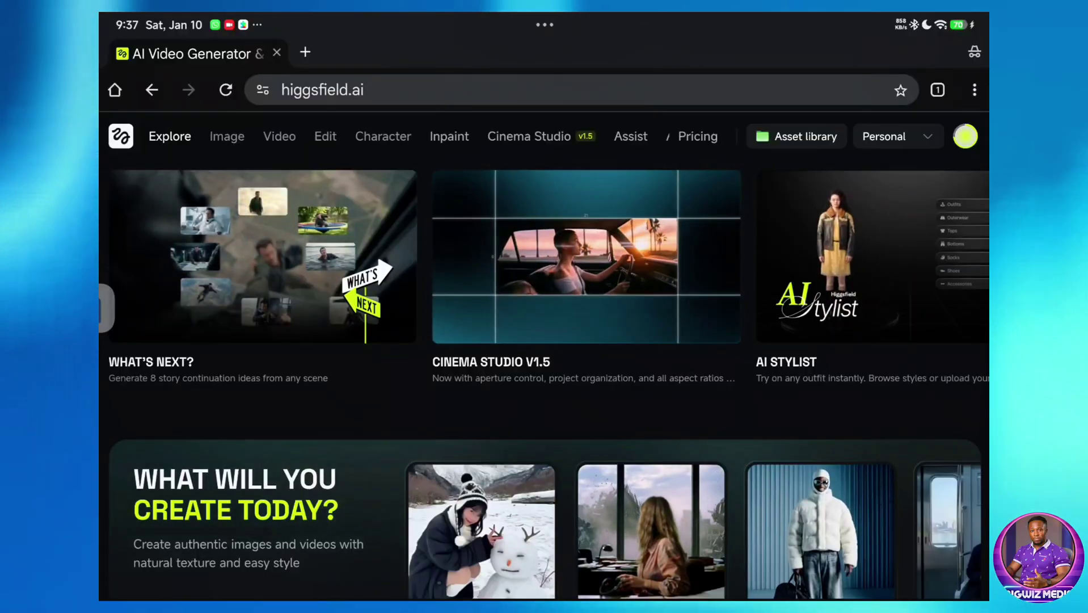
- Choose Kling Motion Control from the Video menu's Models list
{"action": "left_click", "coordinate": [279, 136]}
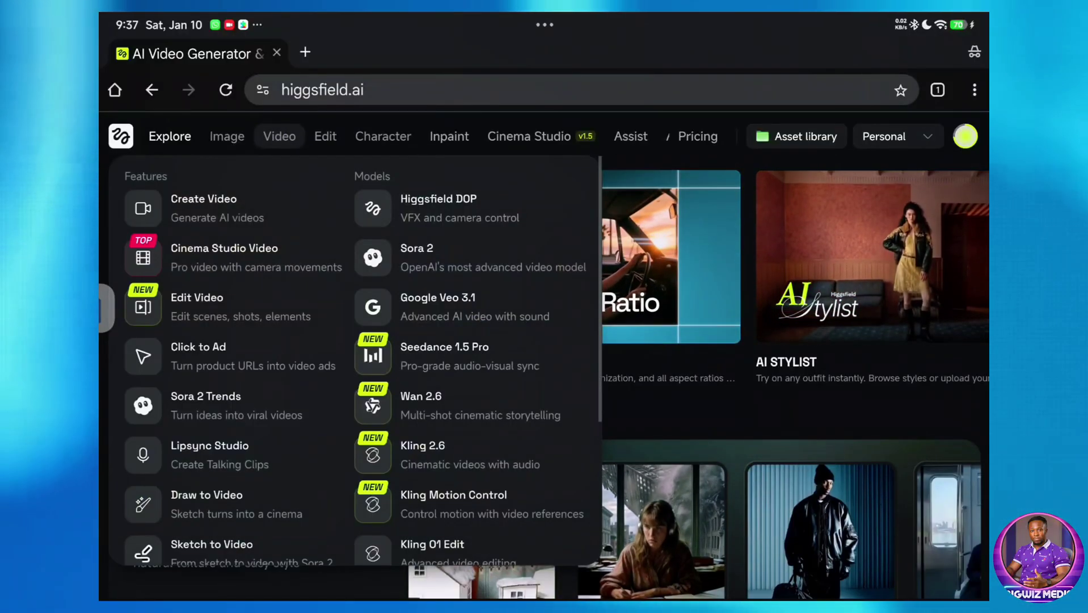
{"action": "scroll", "coordinate": [354, 358], "scroll_direction": "down", "scroll_amount": 3}
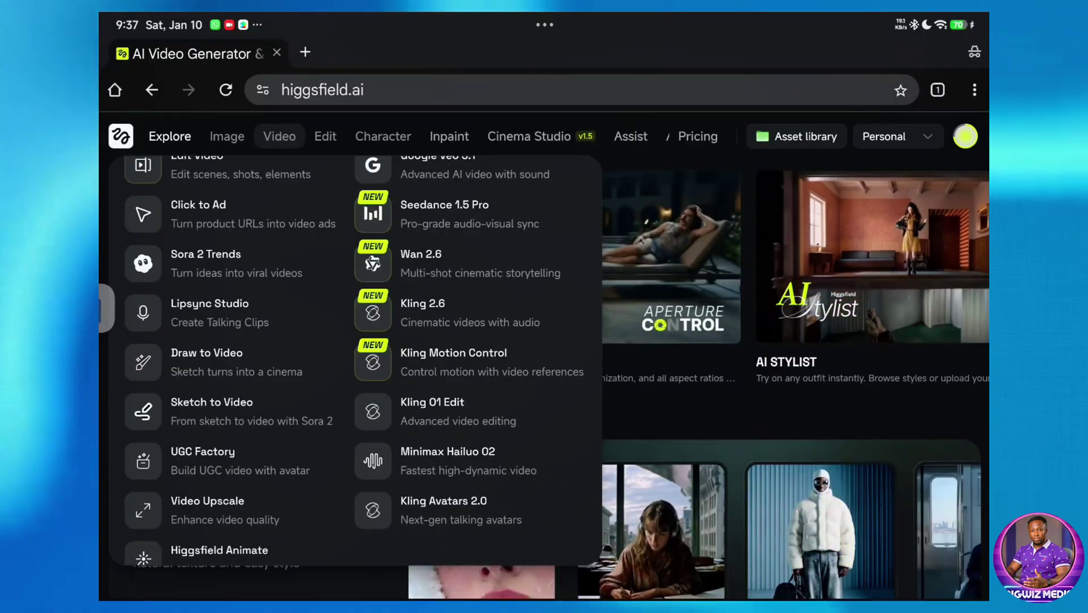
{"action": "left_click", "coordinate": [453, 361]}
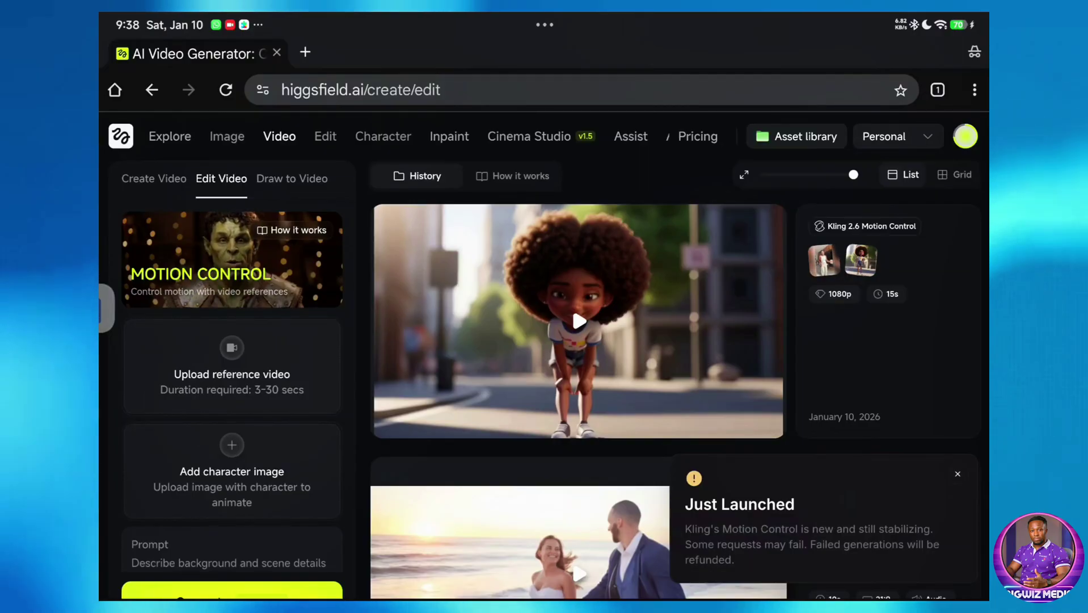
- Upload the downloaded TikTok dance clip as the reference video
{"action": "left_click", "coordinate": [232, 363]}
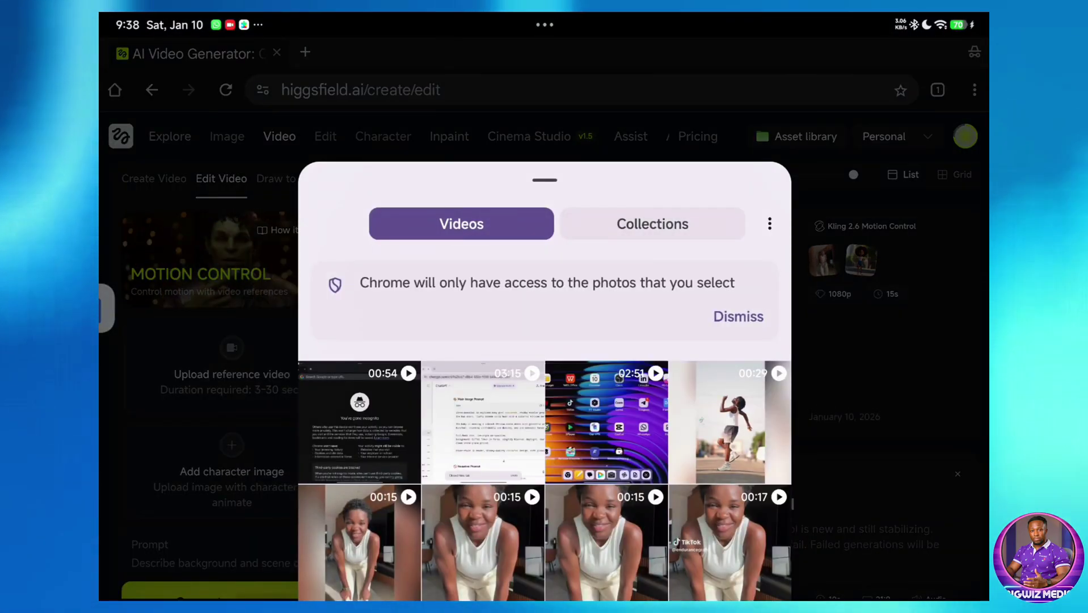
{"action": "scroll", "coordinate": [544, 425], "scroll_direction": "down", "scroll_amount": 2}
{"action": "scroll", "coordinate": [544, 366], "scroll_direction": "down", "scroll_amount": 3}
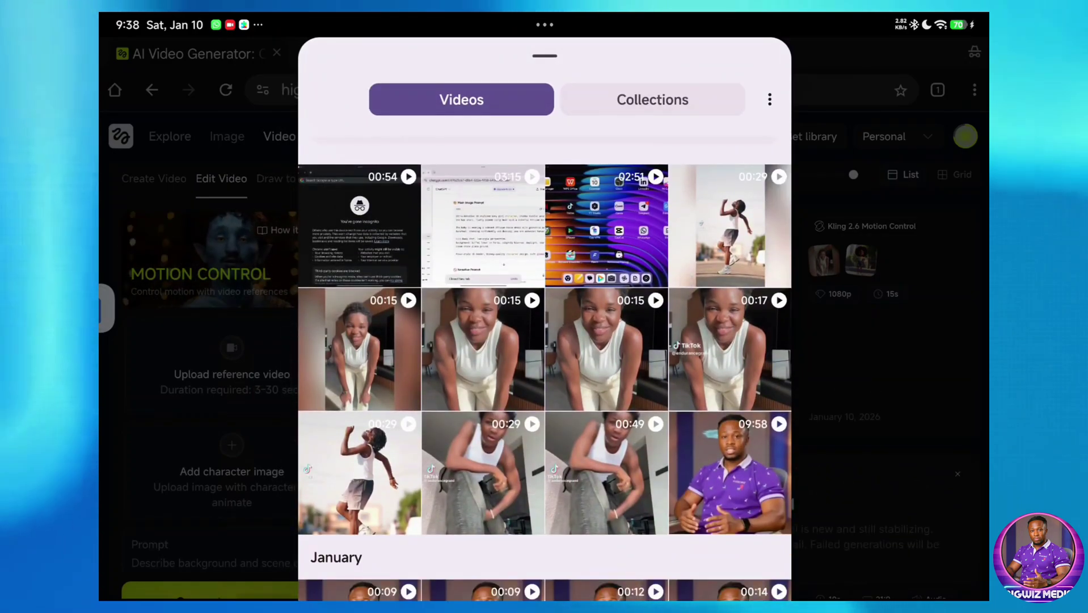
{"action": "left_click", "coordinate": [358, 348]}
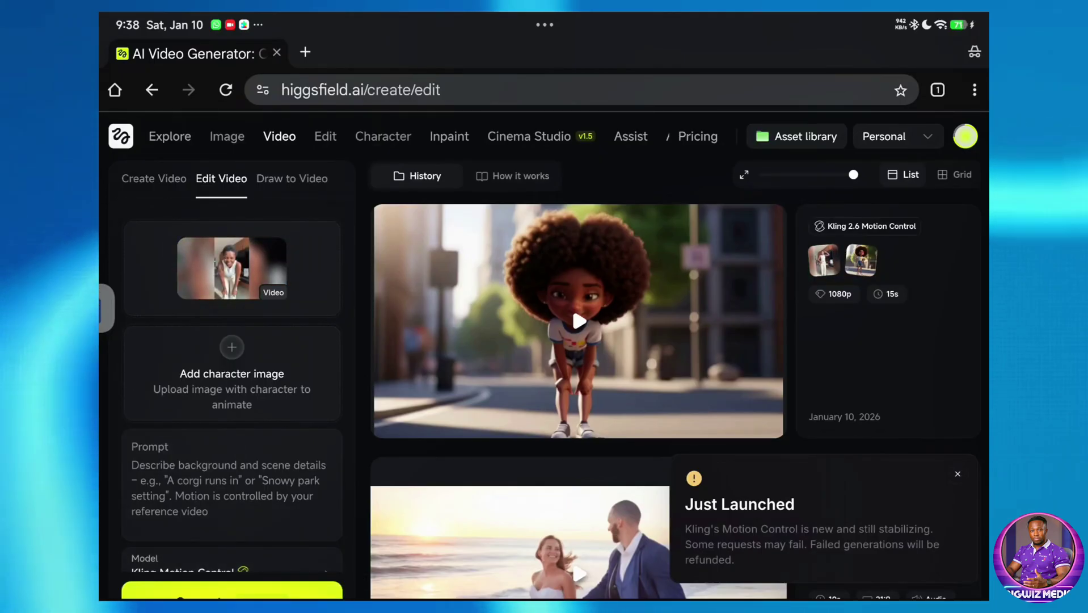
{"action": "scroll", "coordinate": [232, 383], "scroll_direction": "down", "scroll_amount": 1}
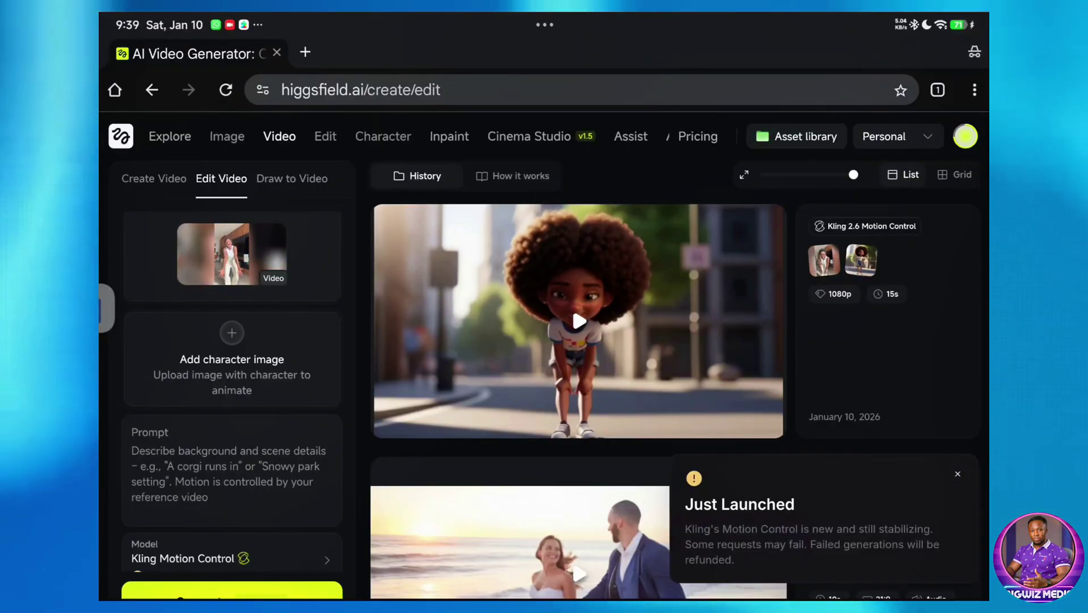
- Use the baby girl photo as character, set 1080p, generate, and reload to check status
{"action": "left_click", "coordinate": [231, 348]}
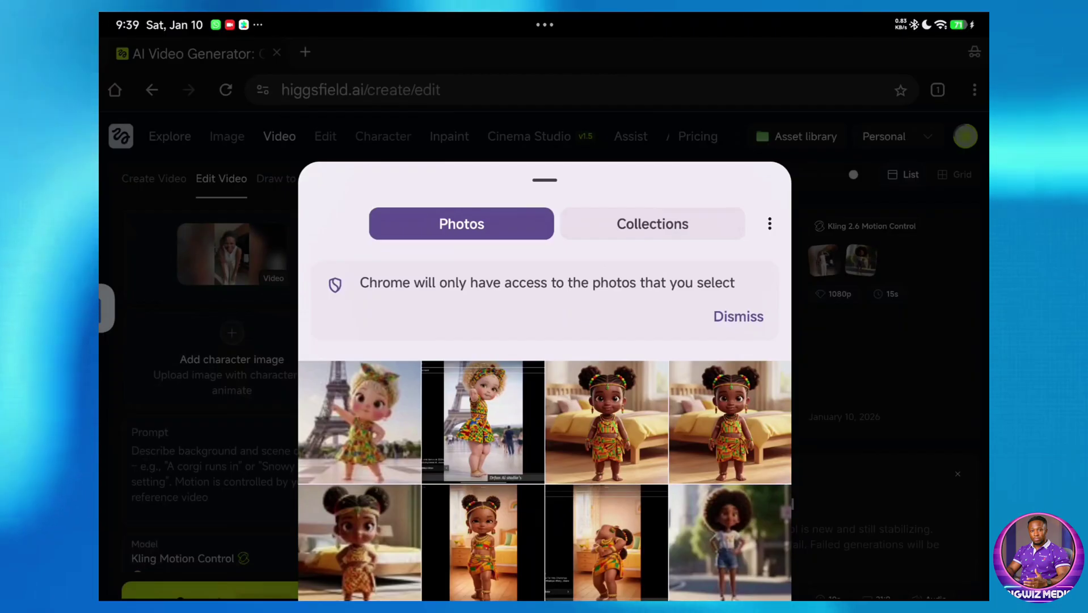
{"action": "left_click", "coordinate": [359, 421]}
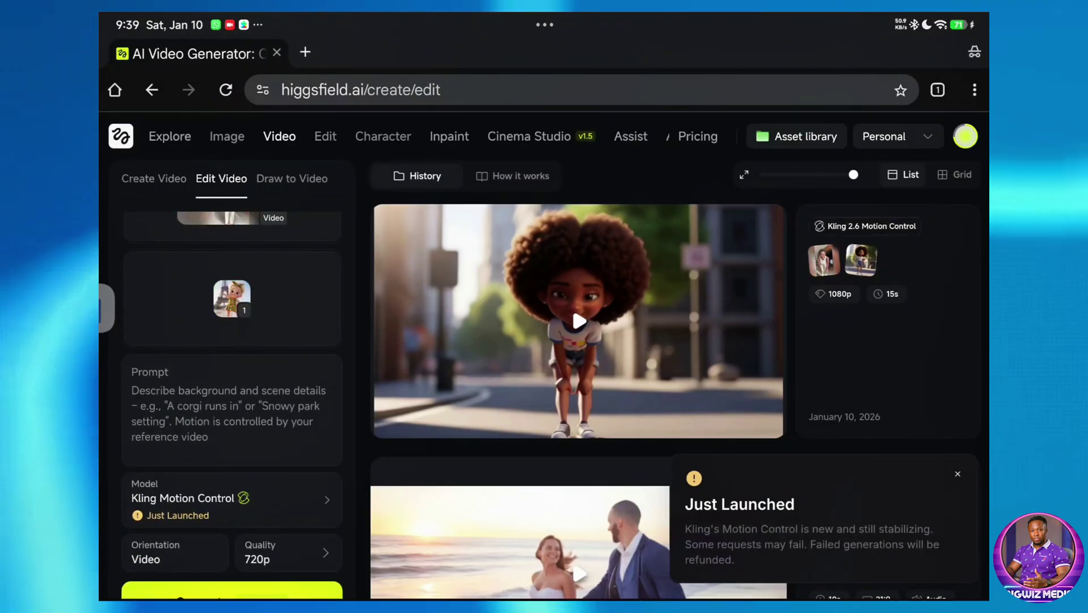
{"action": "left_click", "coordinate": [280, 552]}
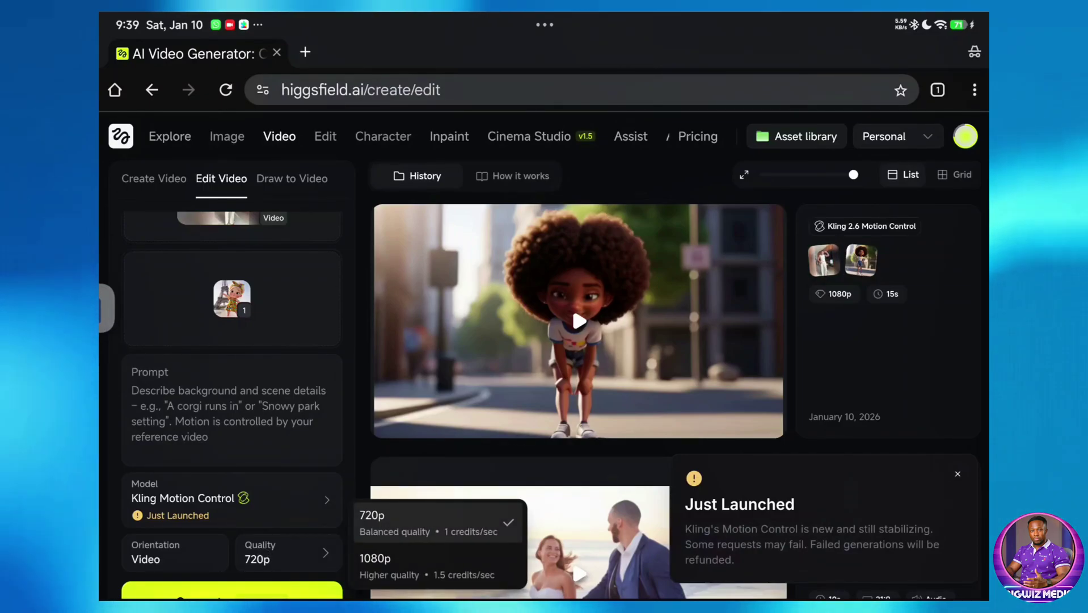
{"action": "left_click", "coordinate": [425, 565]}
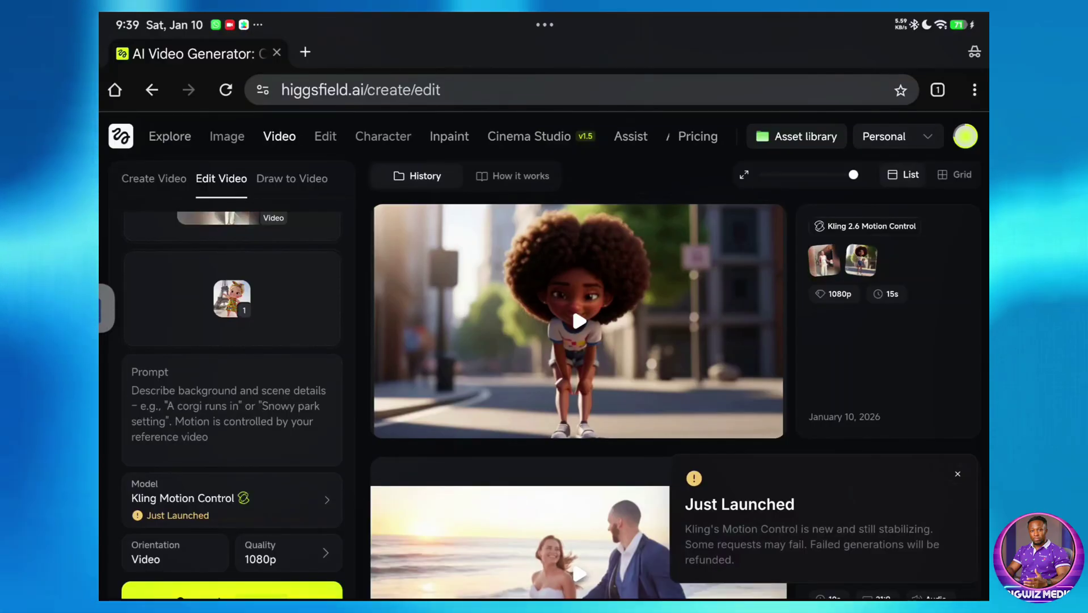
{"action": "left_click", "coordinate": [232, 590]}
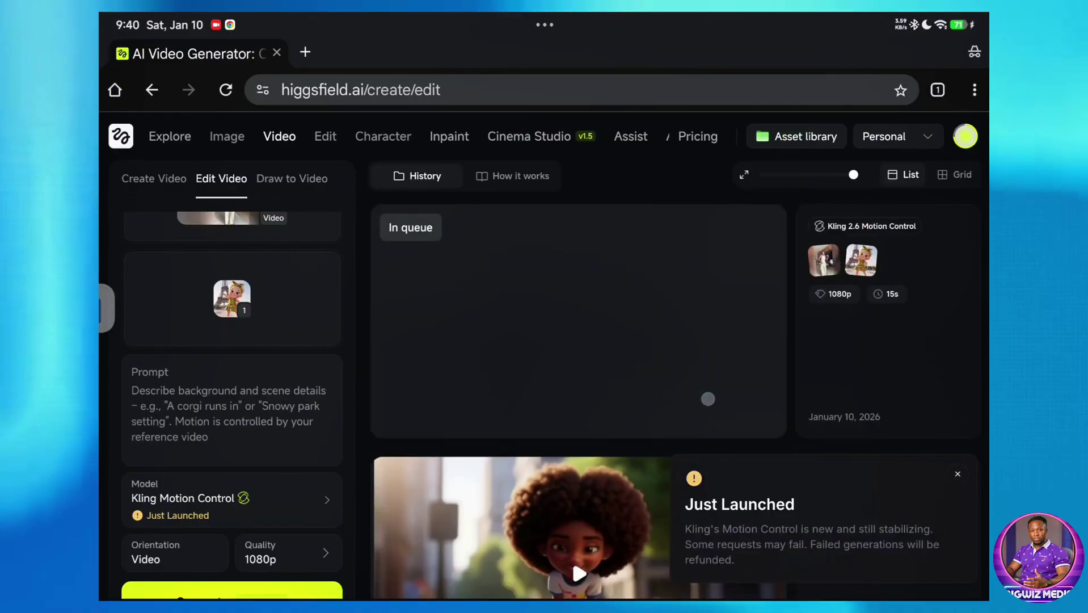
{"action": "left_click", "coordinate": [226, 90]}
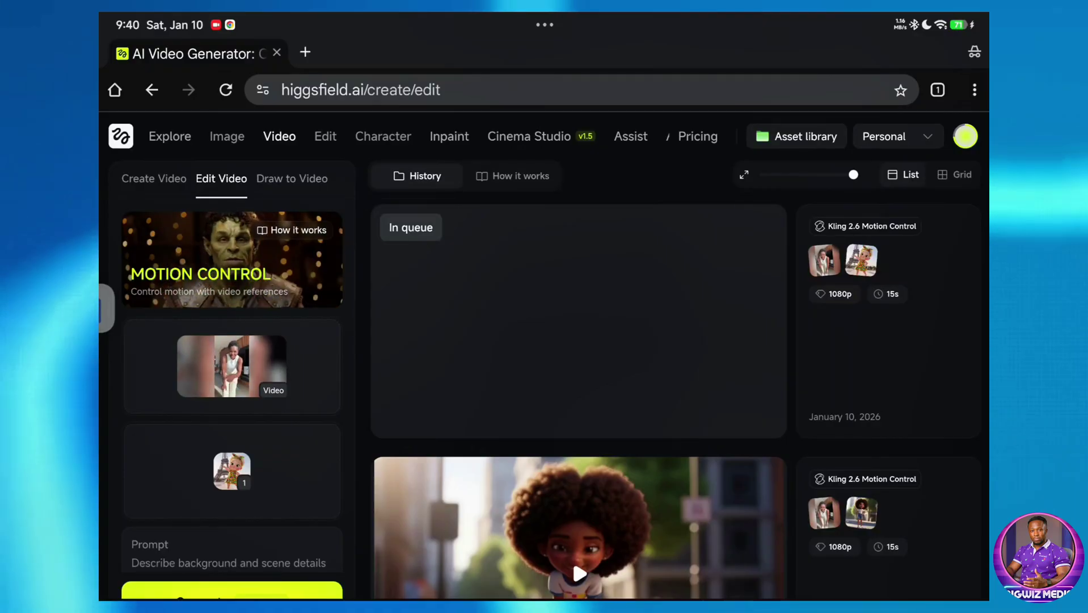
- Leave the browser and launch the Google Play Store from the device app search
{"action": "key", "text": "super"}
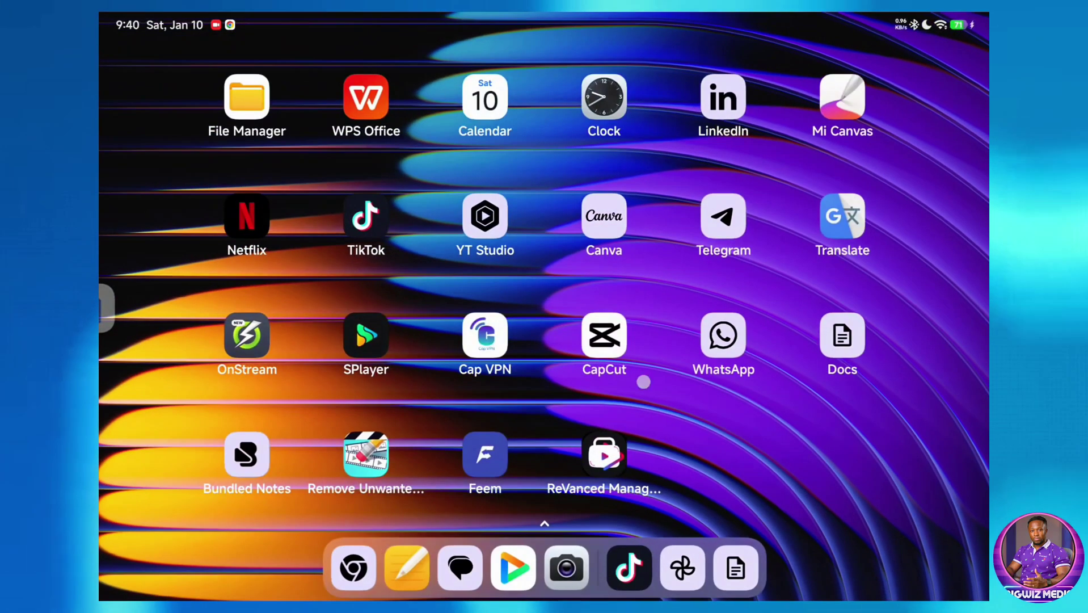
{"action": "key", "text": "super"}
{"action": "type", "text": "Pl"}
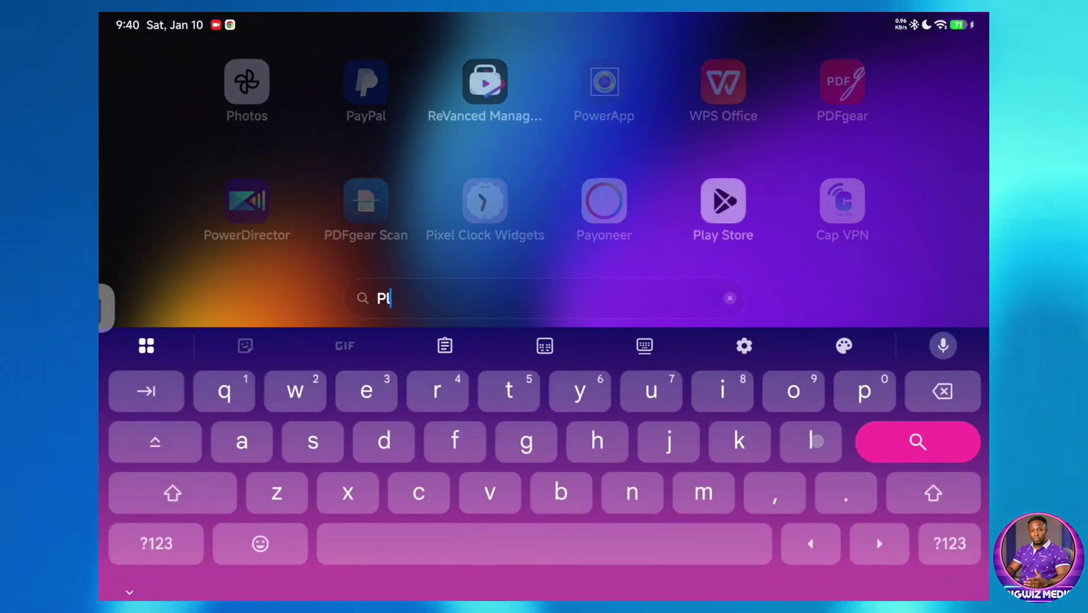
{"action": "left_click", "coordinate": [245, 200]}
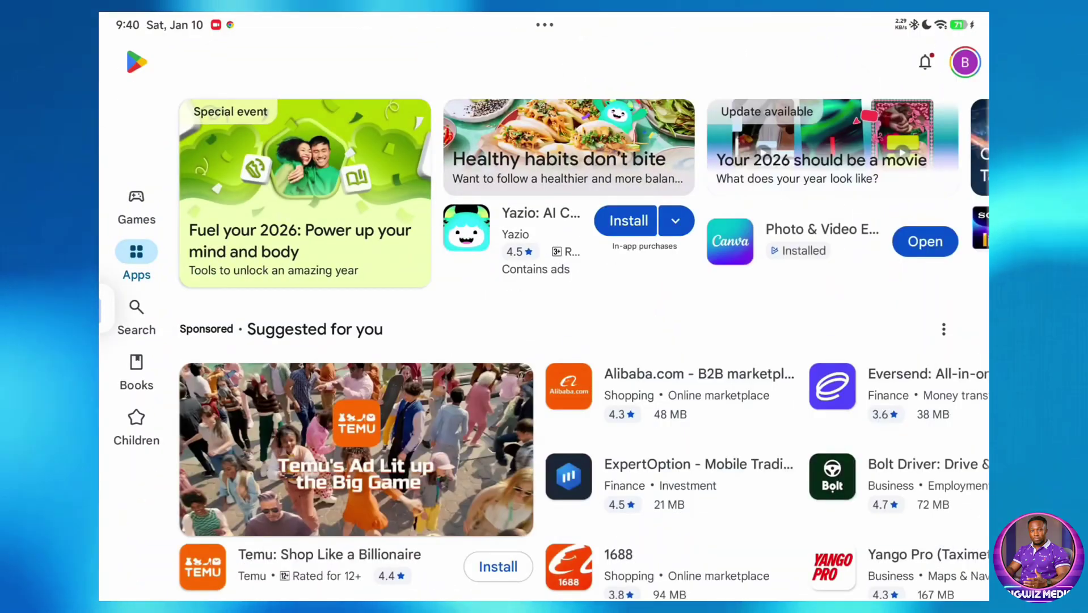
- Search Play Store for 'kling ai' and launch the installed Kling AI: AI Image&Video Maker
{"action": "left_click", "coordinate": [137, 311]}
{"action": "left_click", "coordinate": [339, 60]}
{"action": "type", "text": "klin"}
{"action": "left_click", "coordinate": [218, 107]}
{"action": "left_click", "coordinate": [272, 323]}
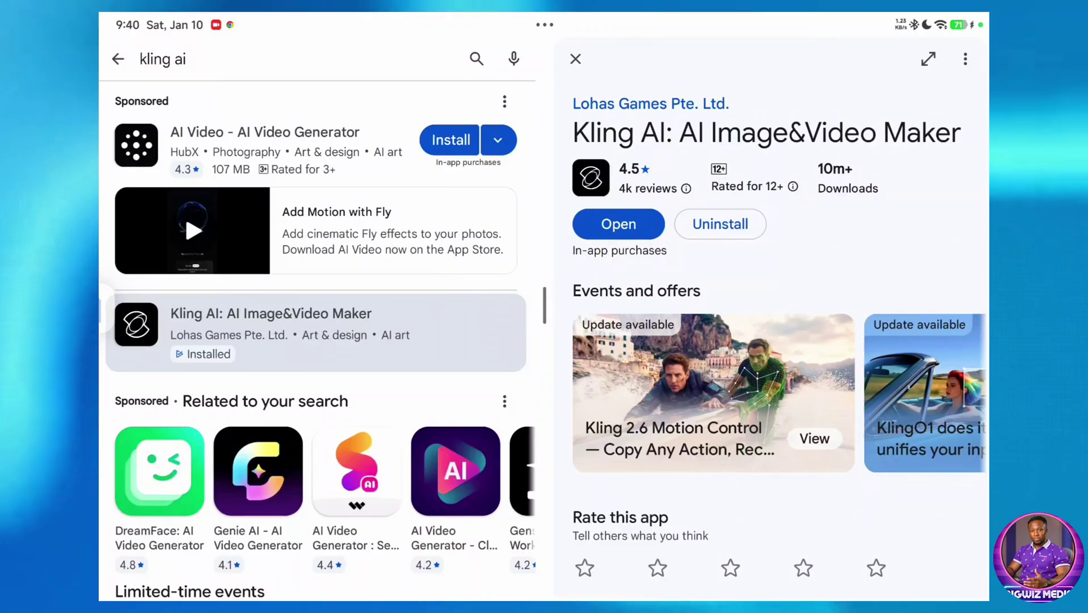
{"action": "left_click", "coordinate": [618, 223]}
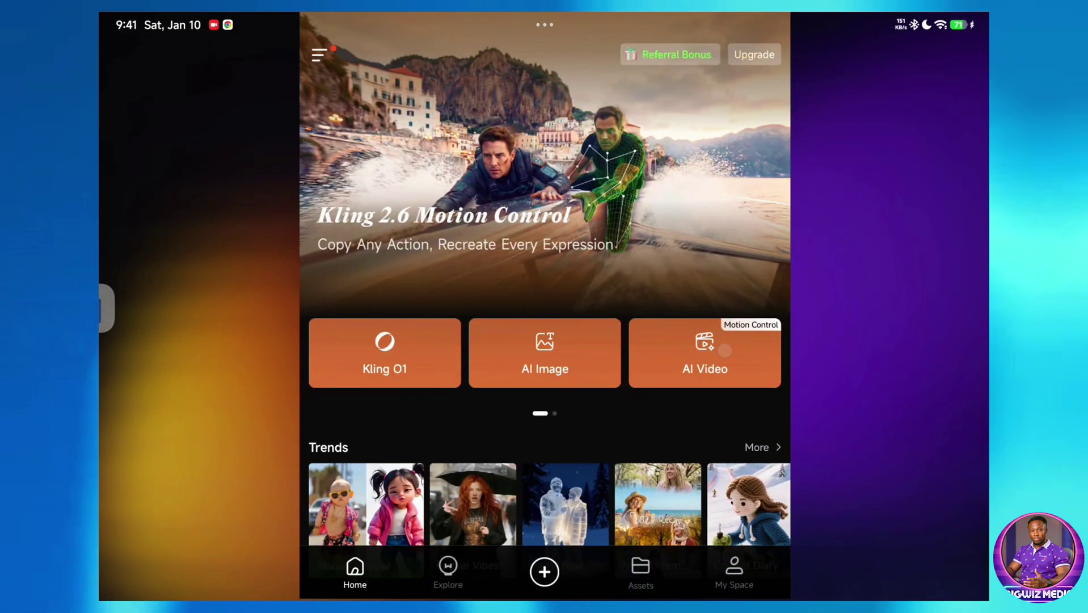
- Create a new Motion Control video with the camera-roll photo of the baby girl on the bed as character
{"action": "left_click", "coordinate": [724, 349]}
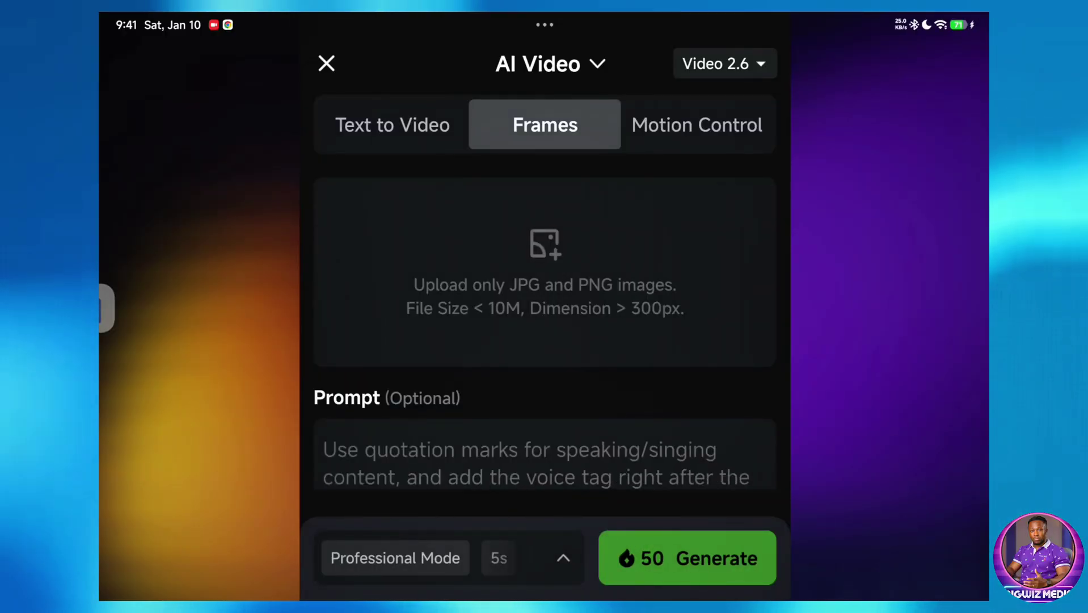
{"action": "left_click", "coordinate": [696, 124]}
{"action": "scroll", "coordinate": [663, 382], "scroll_direction": "down", "scroll_amount": 2}
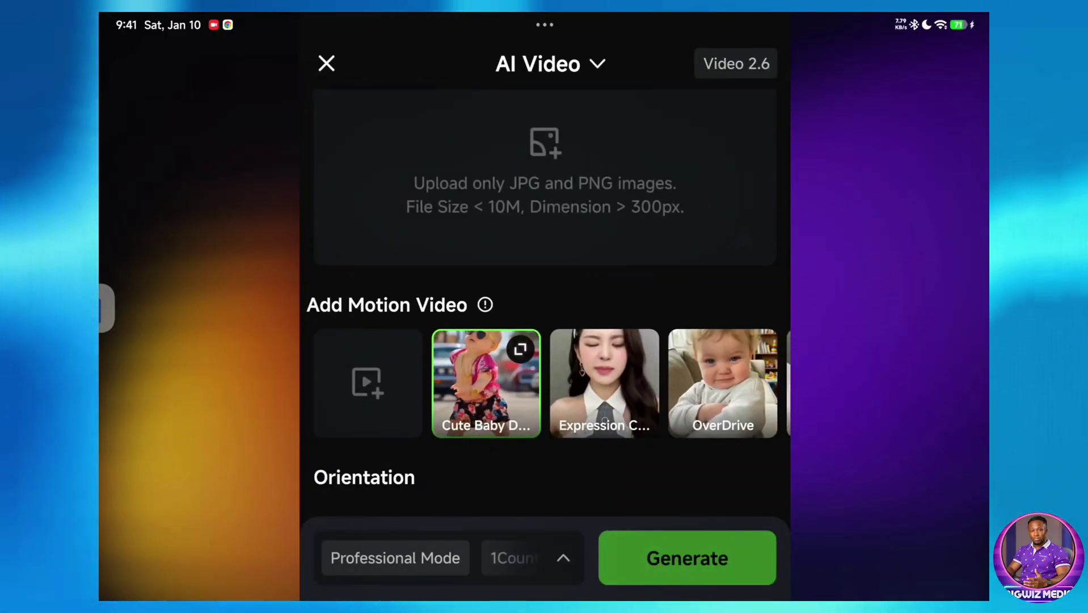
{"action": "scroll", "coordinate": [544, 375], "scroll_direction": "up", "scroll_amount": 1}
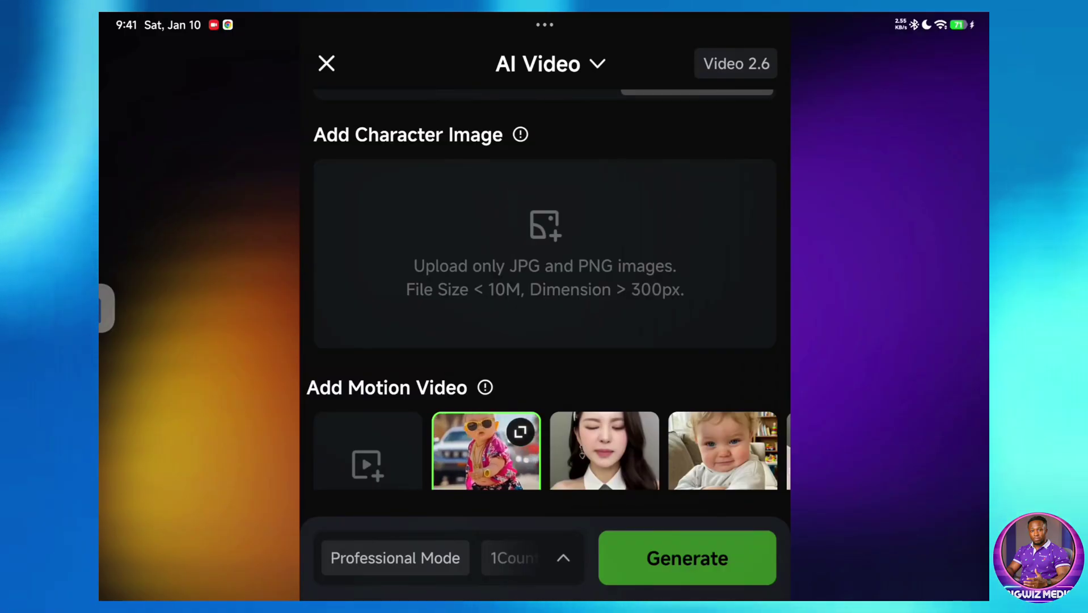
{"action": "left_click", "coordinate": [510, 247]}
{"action": "left_click", "coordinate": [613, 290]}
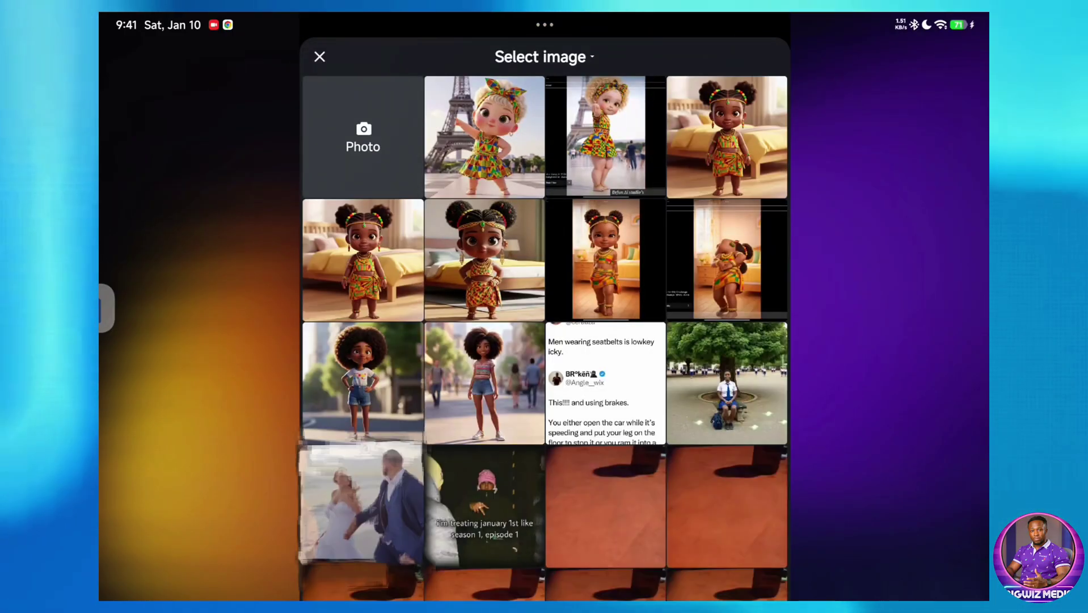
{"action": "left_click", "coordinate": [605, 260]}
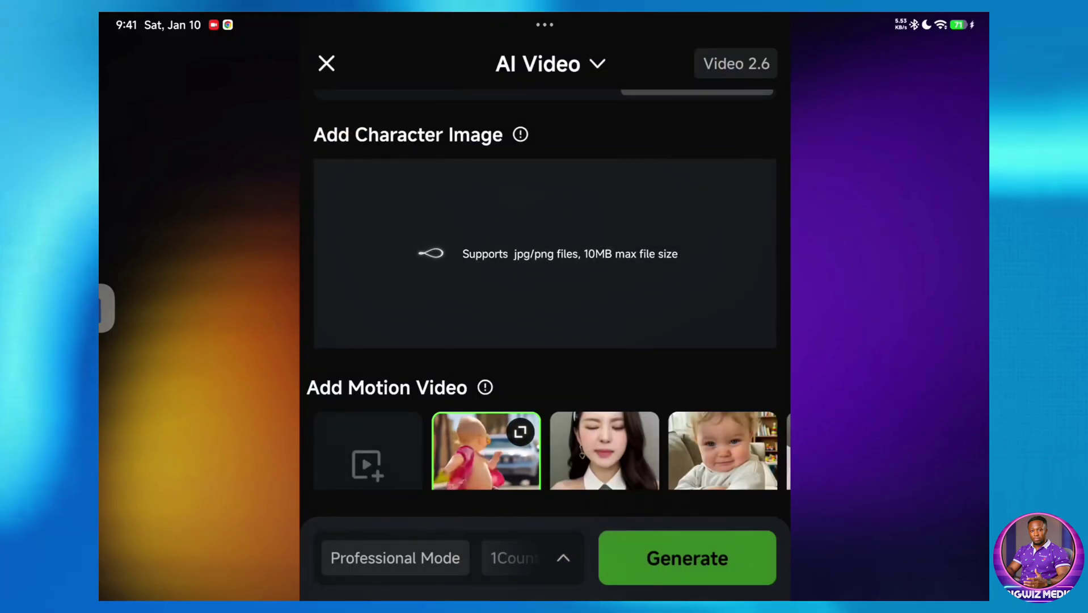
{"action": "scroll", "coordinate": [544, 341], "scroll_direction": "down", "scroll_amount": 5}
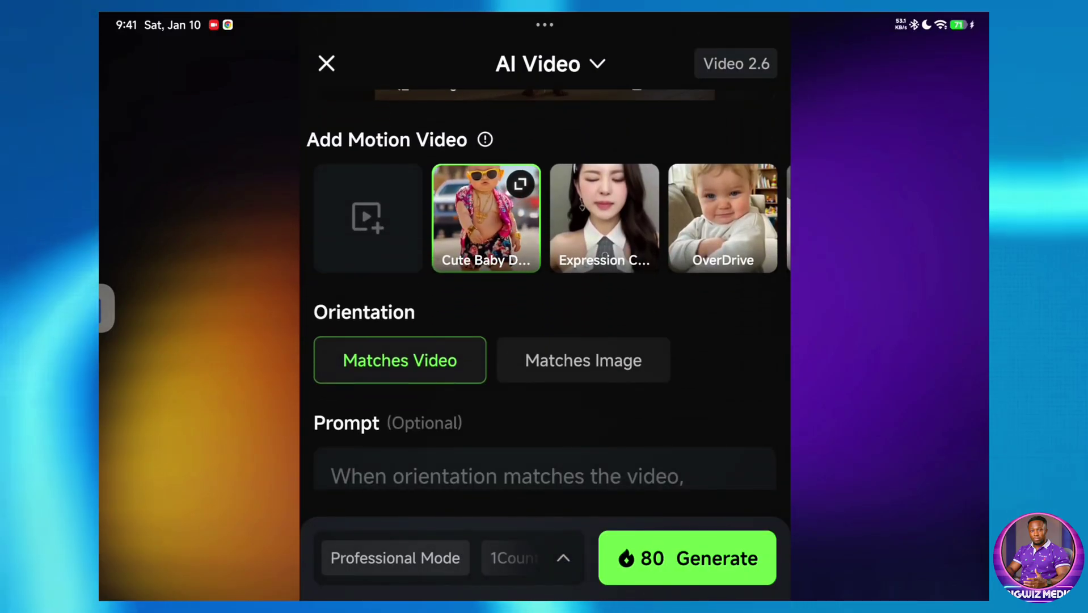
{"action": "scroll", "coordinate": [366, 289], "scroll_direction": "up", "scroll_amount": 2}
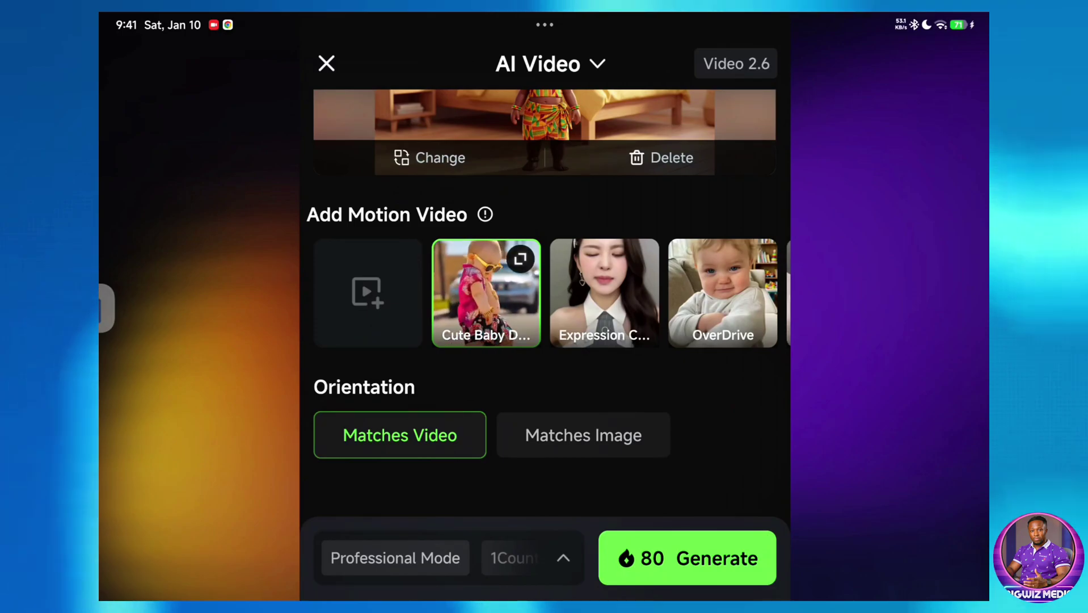
{"action": "scroll", "coordinate": [544, 293], "scroll_direction": "right", "scroll_amount": 1}
{"action": "scroll", "coordinate": [544, 293], "scroll_direction": "right", "scroll_amount": 5}
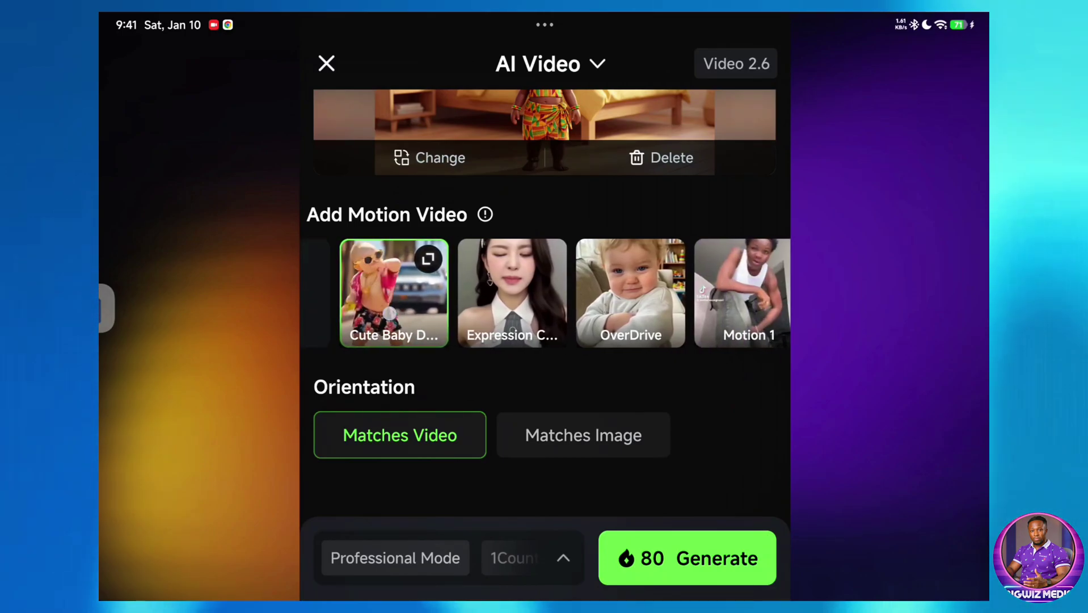
{"action": "scroll", "coordinate": [544, 293], "scroll_direction": "right", "scroll_amount": 3}
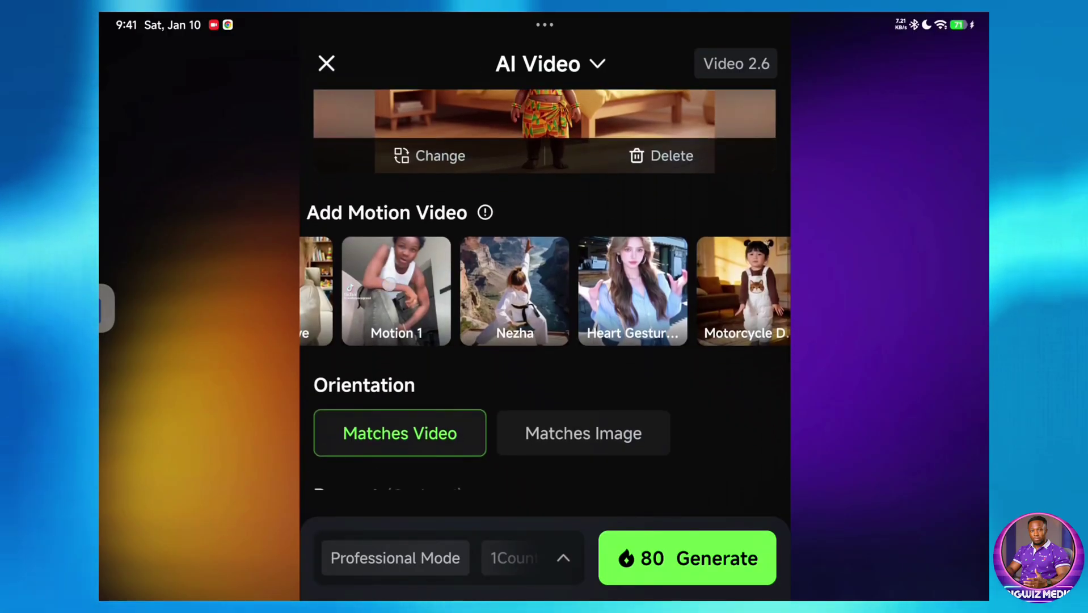
{"action": "scroll", "coordinate": [544, 298], "scroll_direction": "up", "scroll_amount": 1}
{"action": "scroll", "coordinate": [544, 323], "scroll_direction": "left", "scroll_amount": 10}
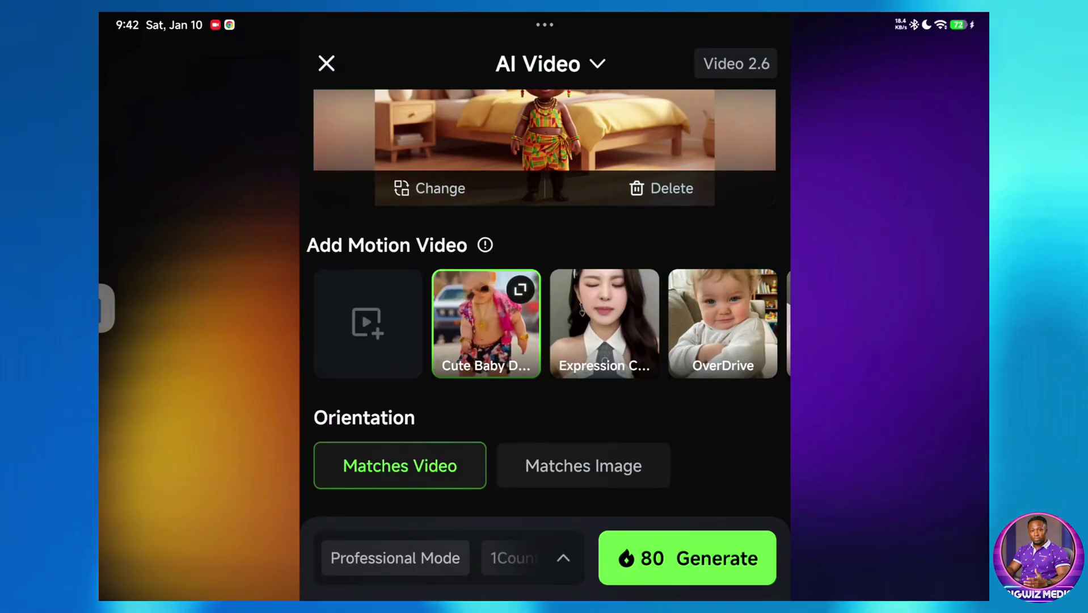
{"action": "scroll", "coordinate": [544, 341], "scroll_direction": "down", "scroll_amount": 5}
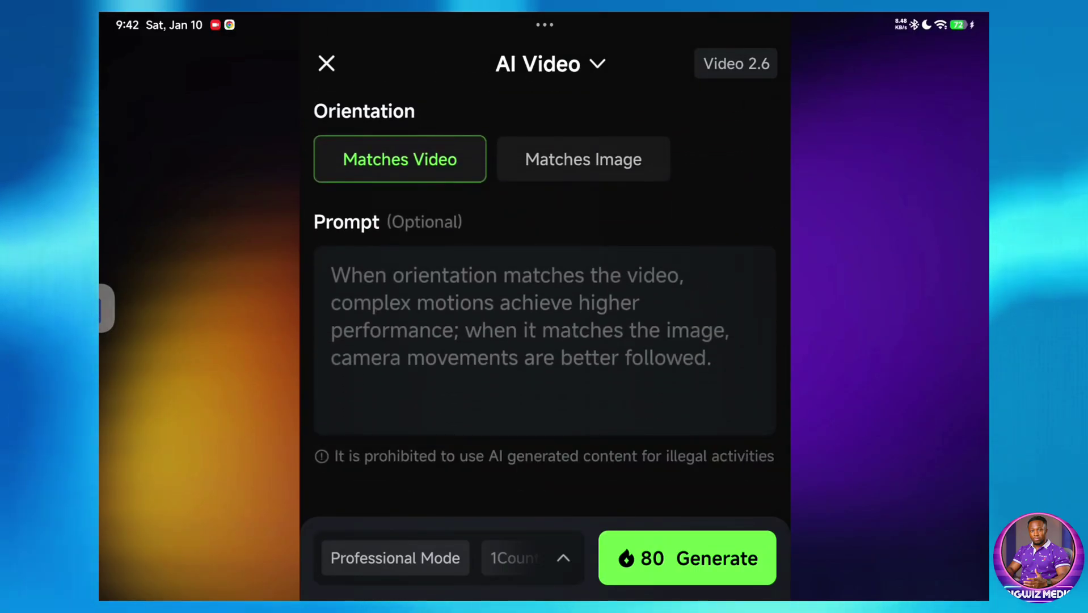
- Generate the Motion Control dance video, which hits the busy free-plan queue upgrade offer
{"action": "left_click", "coordinate": [724, 562]}
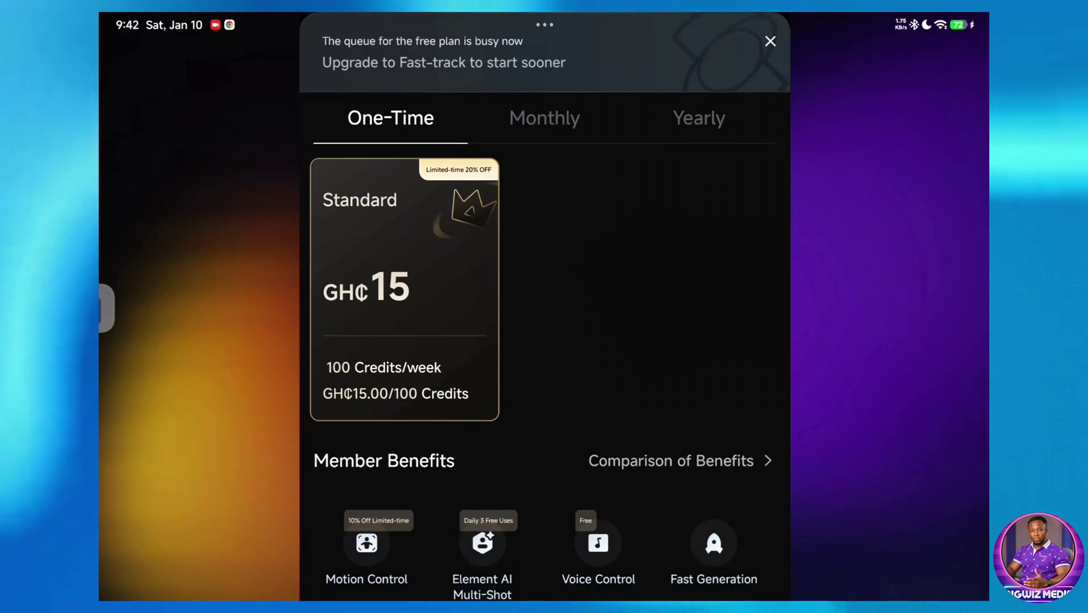
{"action": "scroll", "coordinate": [308, 213], "scroll_direction": "down", "scroll_amount": 2}
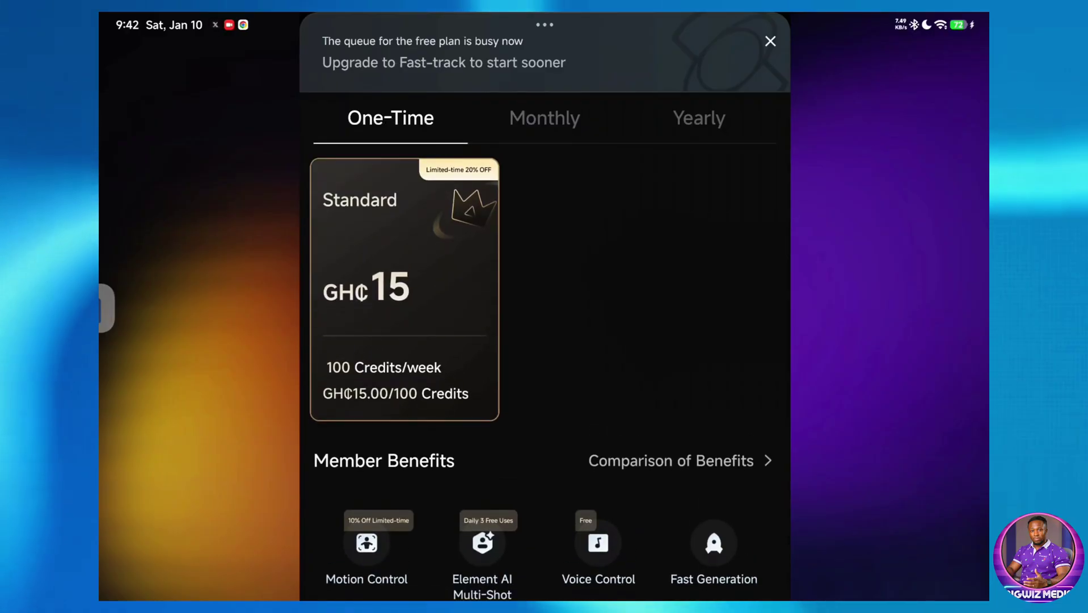
{"action": "scroll", "coordinate": [544, 340], "scroll_direction": "down", "scroll_amount": 2}
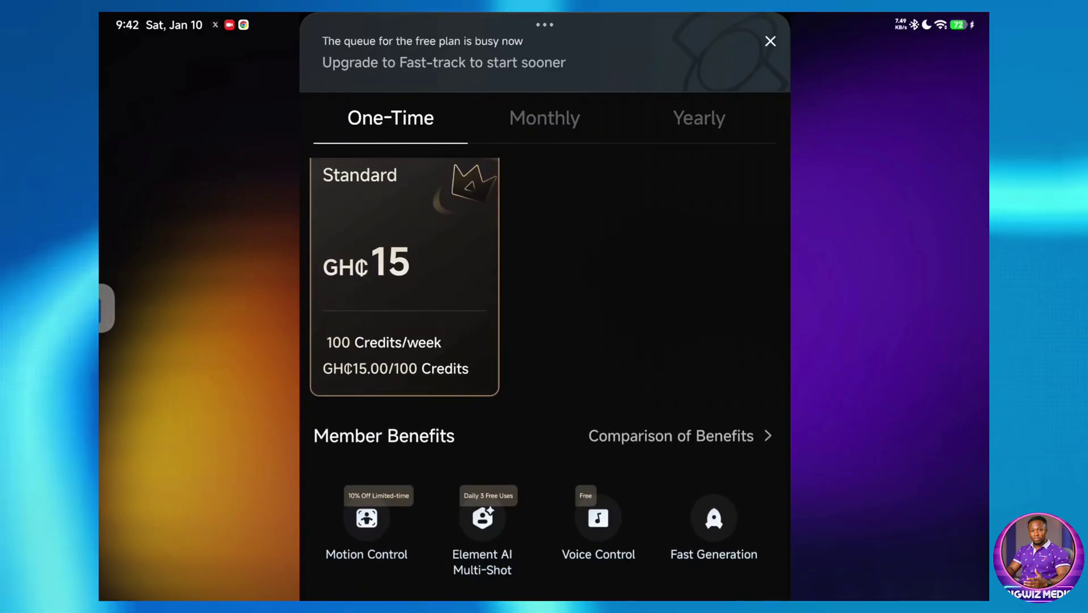